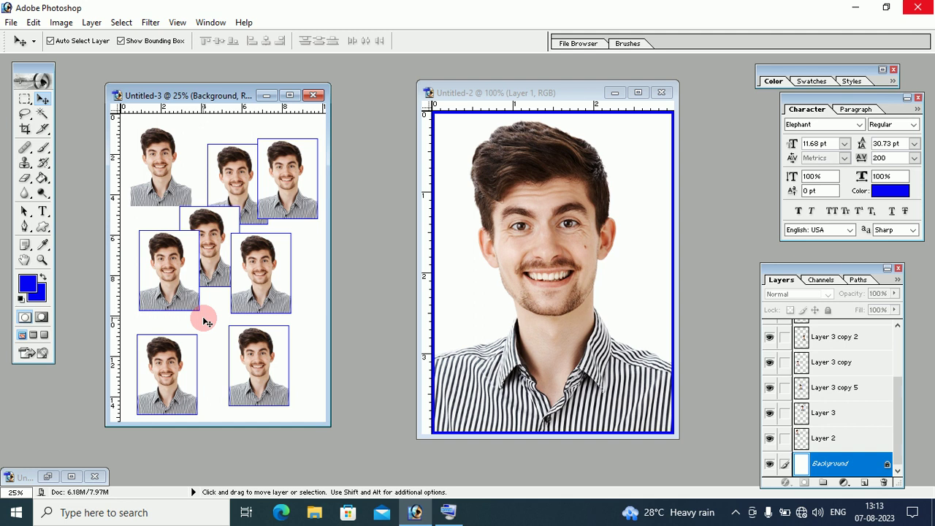
Step: Minimize the enlarged Untitled-2 portrait document so only the photo sheet remains
click(167, 263)
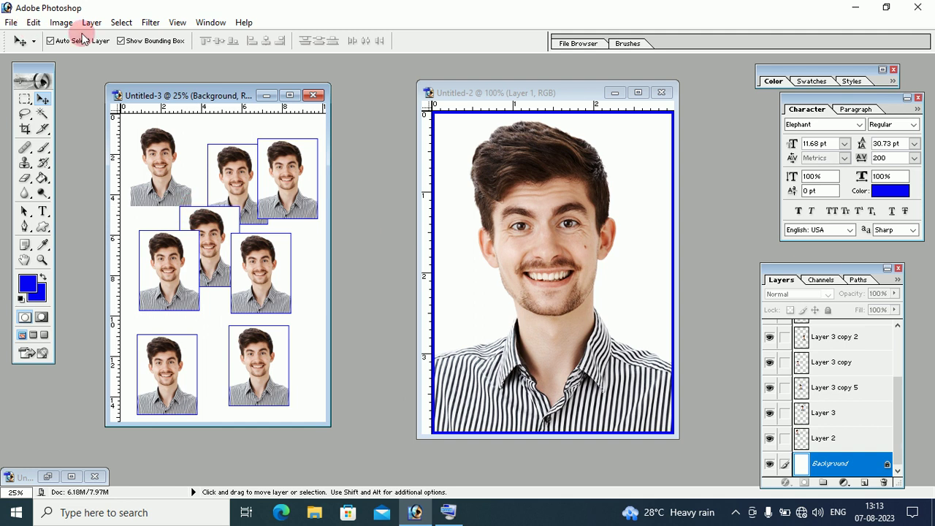
click(217, 267)
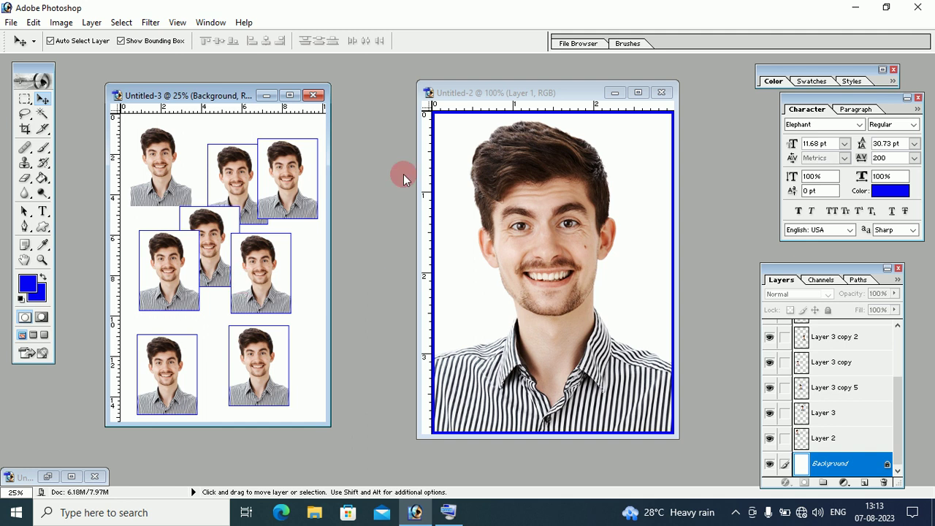
click(613, 93)
Step: Minimize the Untitled-3 photo sheet and open the portrait-flirty image from Downloads
click(263, 96)
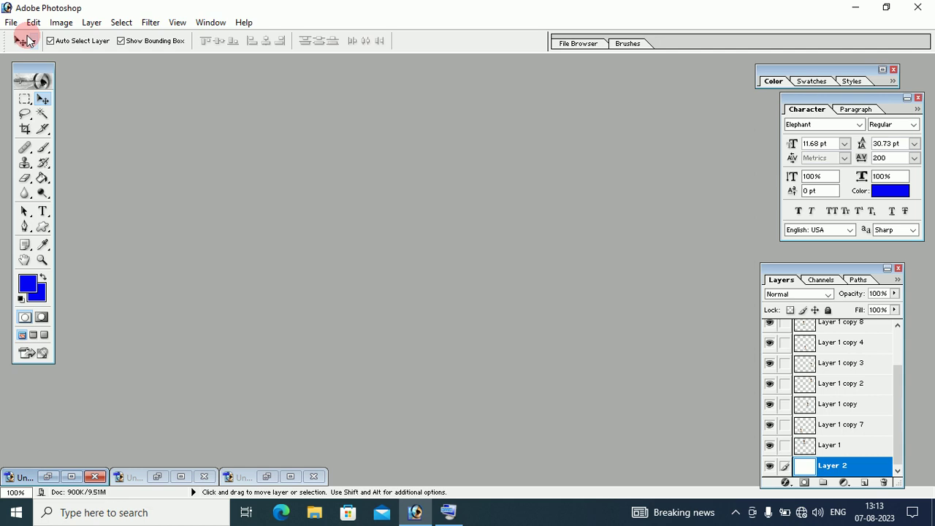
click(11, 23)
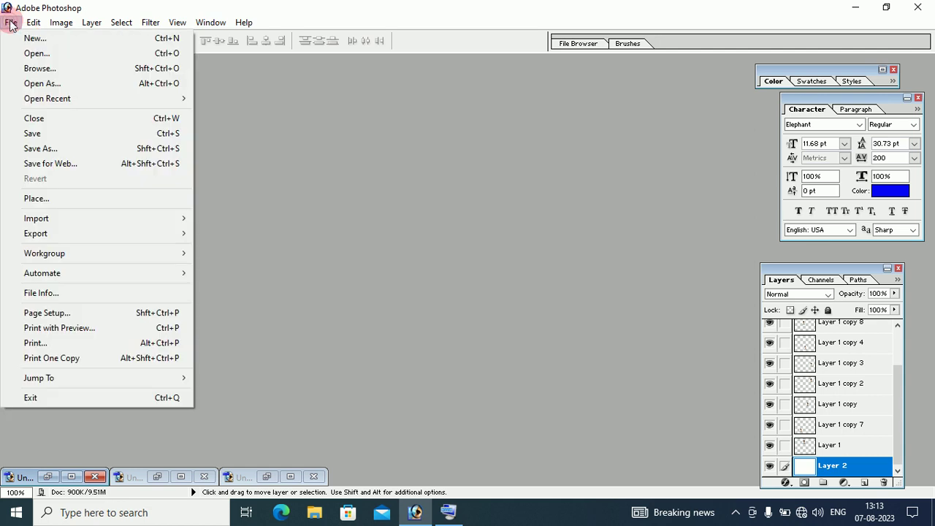
click(35, 55)
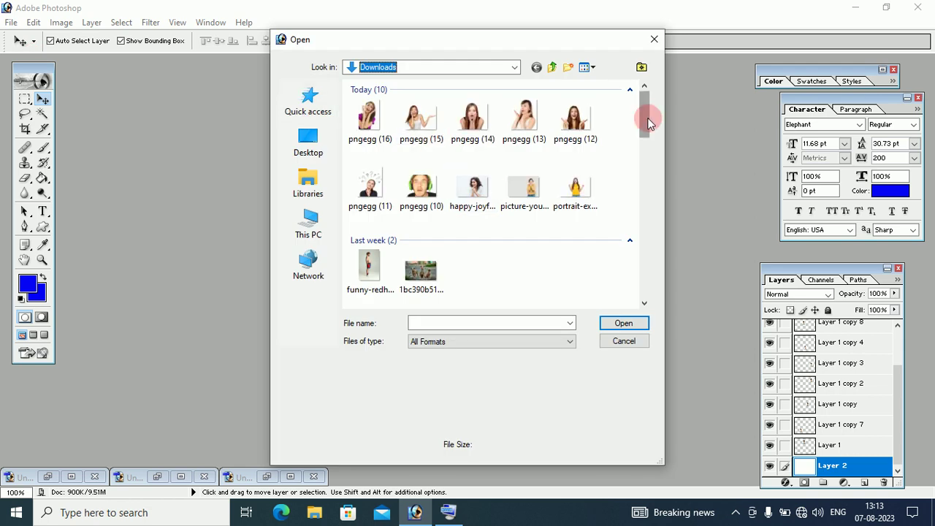
drag(649, 123, 646, 139)
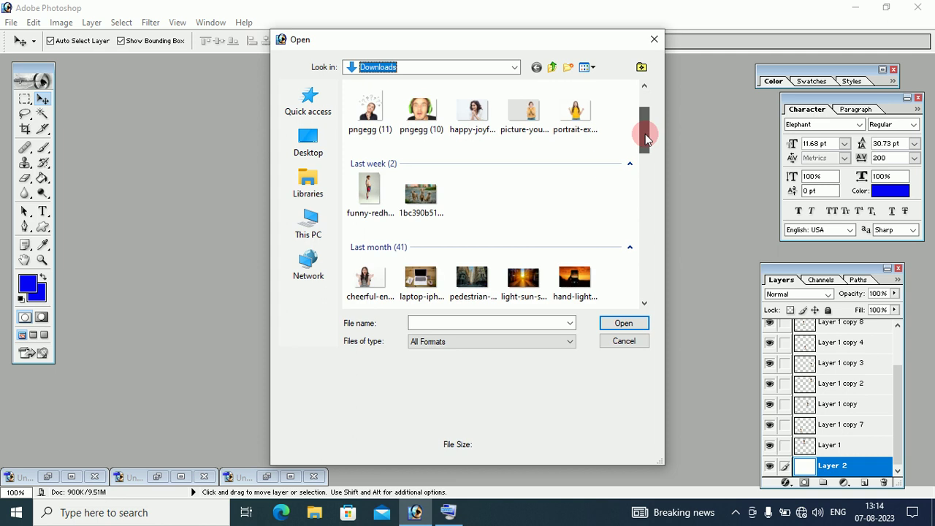
drag(646, 134, 645, 204)
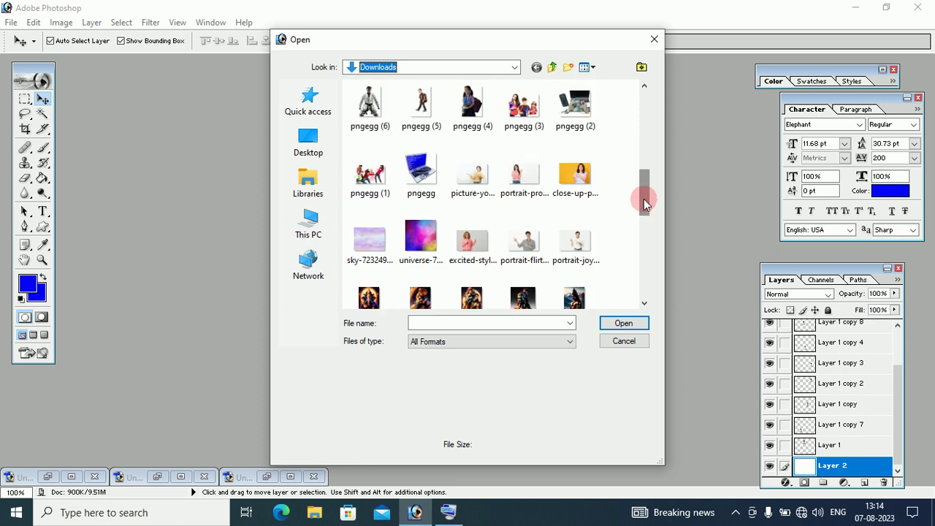
click(529, 248)
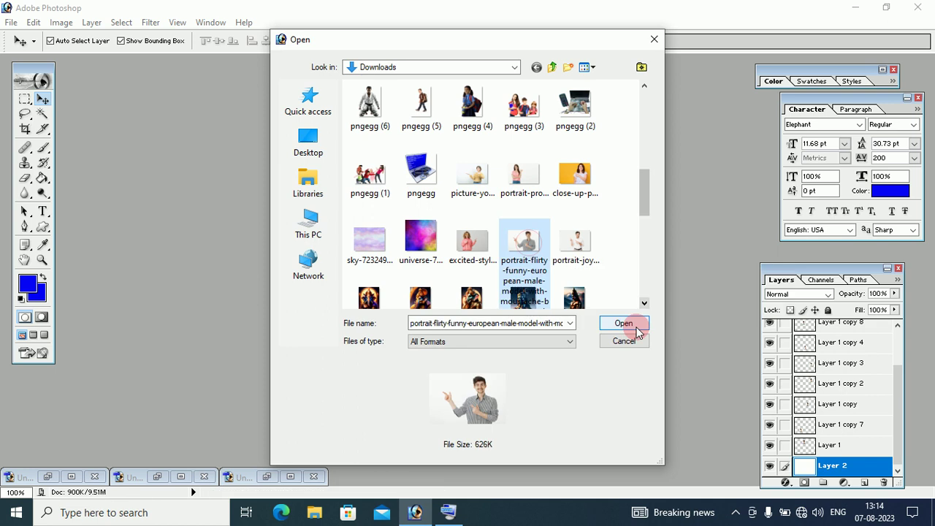
click(625, 324)
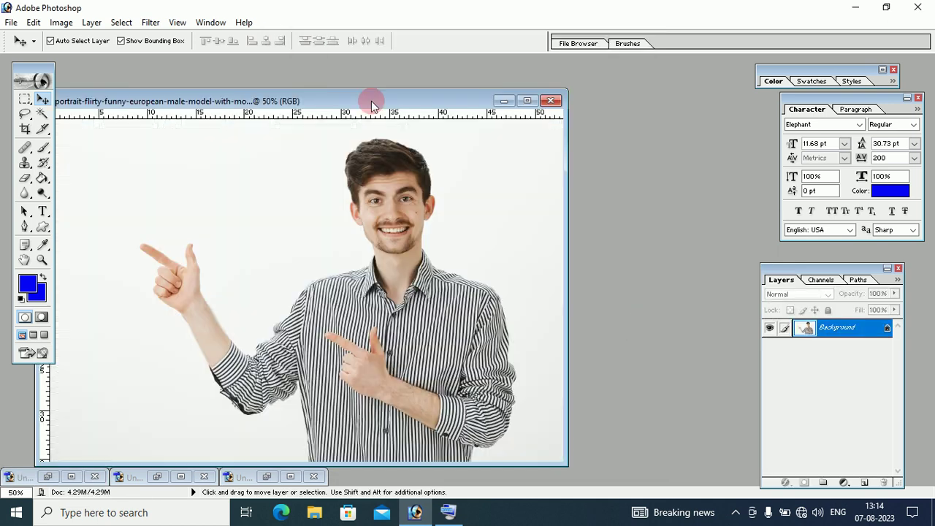
Step: Reposition the striped-shirt portrait window within the workspace and bring up the File menu
drag(371, 101, 383, 85)
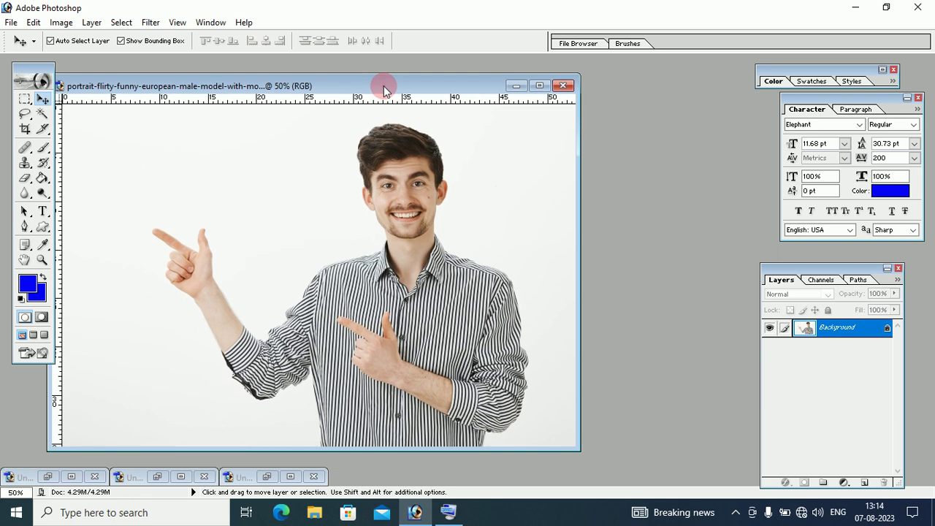
click(394, 377)
click(395, 180)
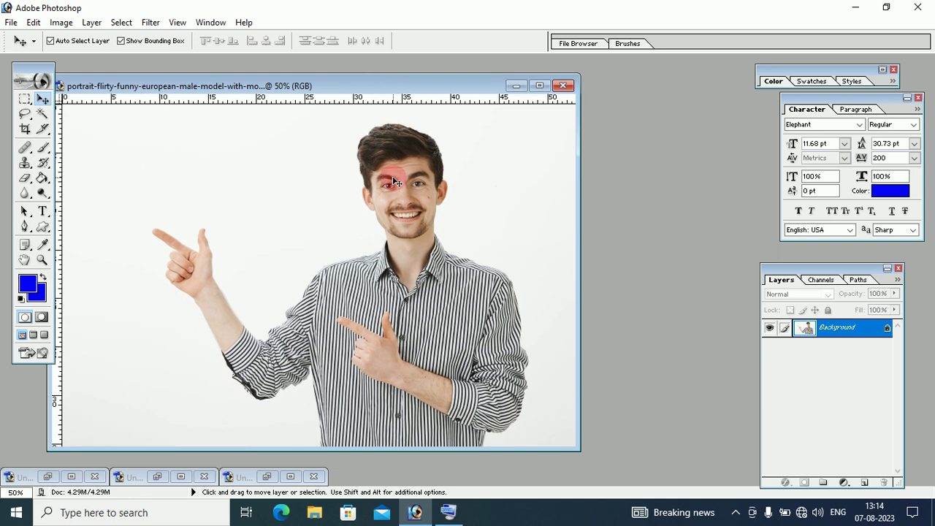
click(400, 358)
mouse_move(400, 358)
mouse_down()
mouse_move(373, 359)
mouse_move(328, 282)
mouse_move(461, 421)
mouse_move(375, 275)
mouse_move(324, 139)
mouse_move(372, 309)
mouse_move(453, 134)
mouse_move(315, 150)
mouse_move(435, 310)
mouse_move(409, 447)
mouse_move(413, 263)
mouse_up()
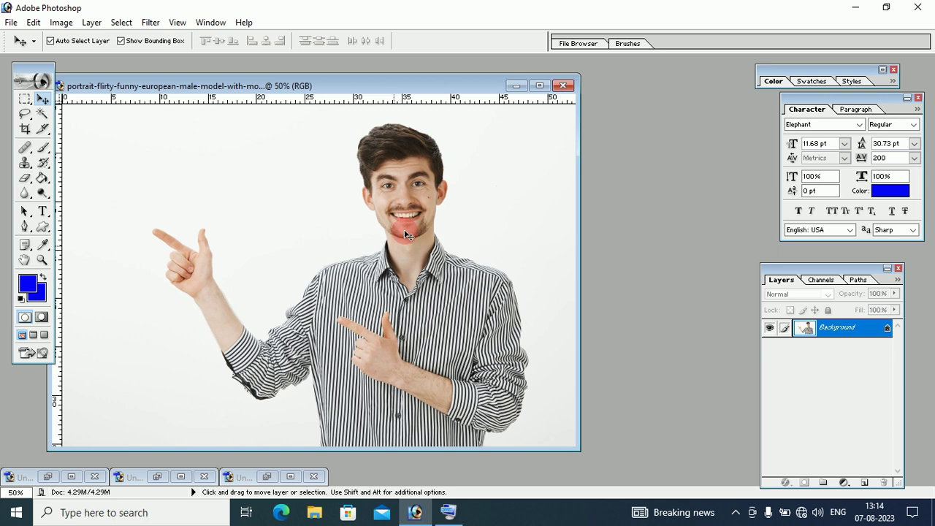
mouse_move(407, 235)
mouse_down()
mouse_move(417, 87)
mouse_move(433, 77)
mouse_up()
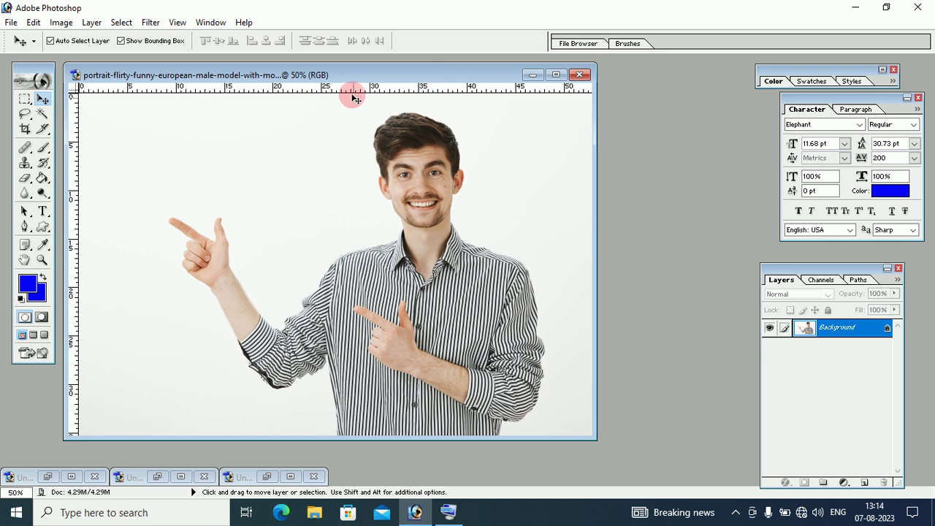
drag(356, 77, 368, 84)
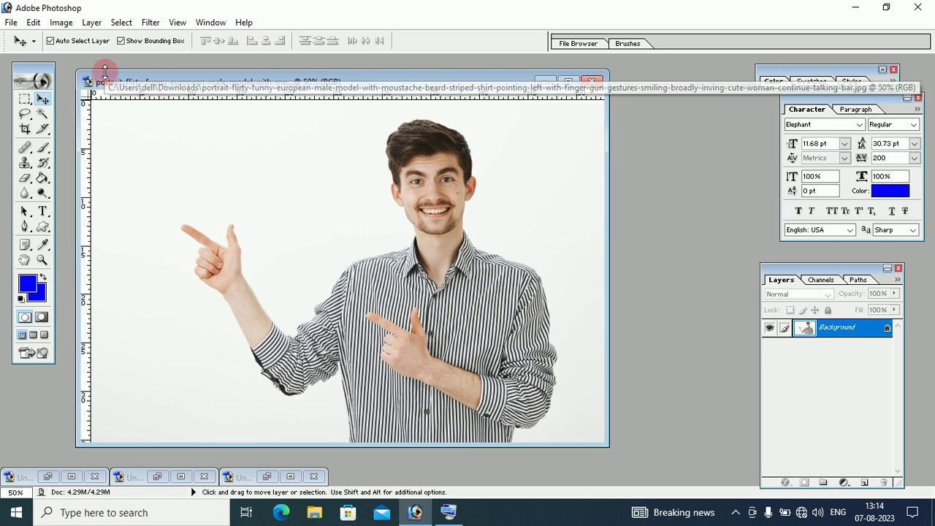
click(11, 23)
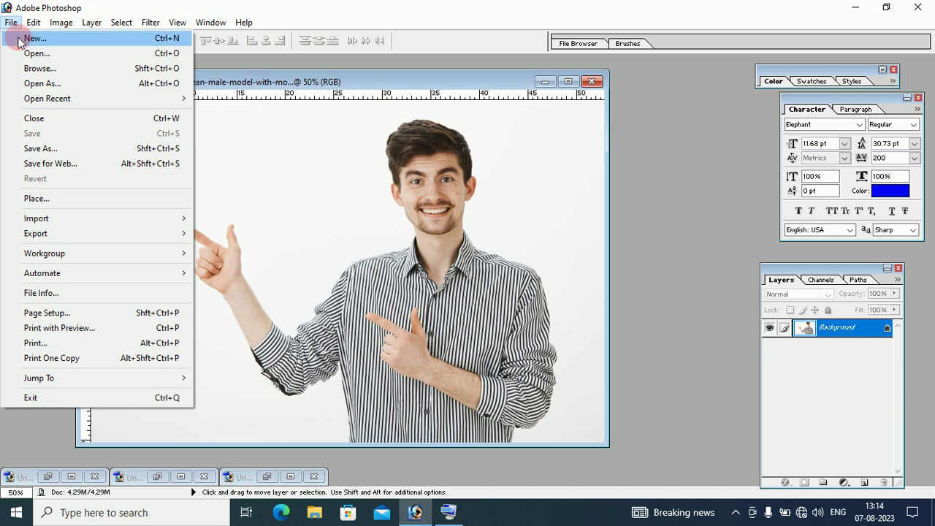
Step: Start a new document named passport from the A4 preset (210 × 297 mm, 300 ppi)
click(33, 38)
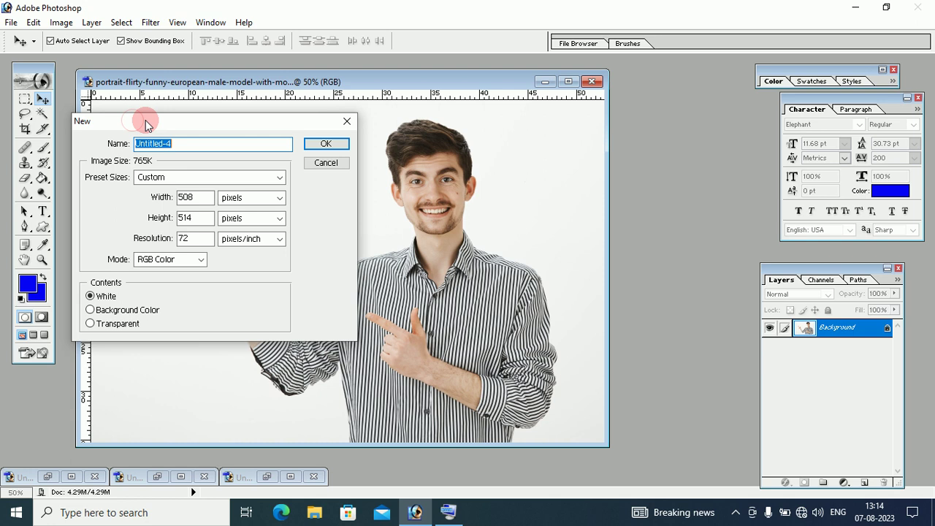
drag(146, 124, 268, 129)
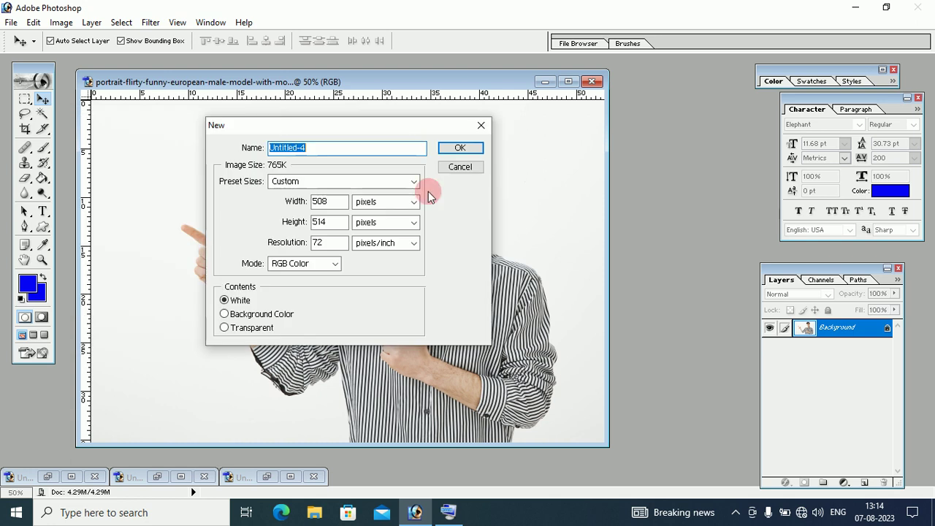
click(315, 149)
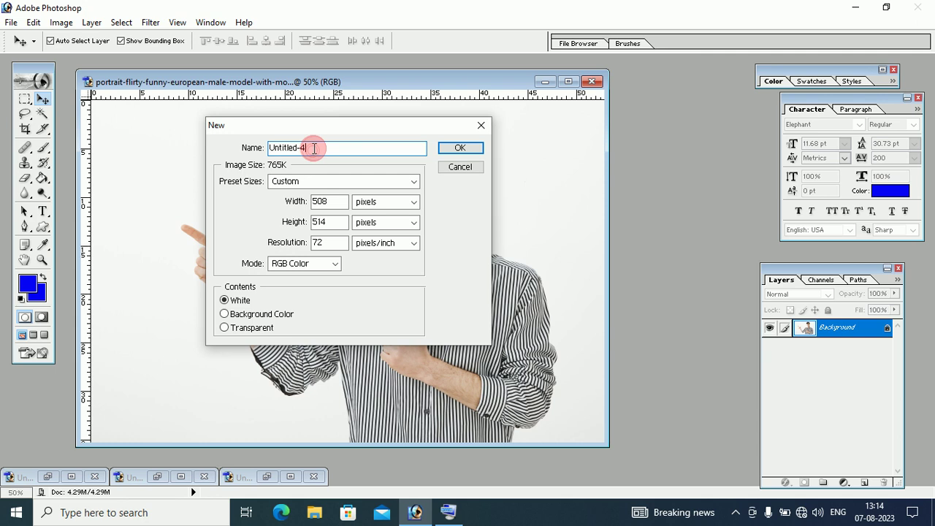
drag(314, 149, 266, 148)
text(pass)
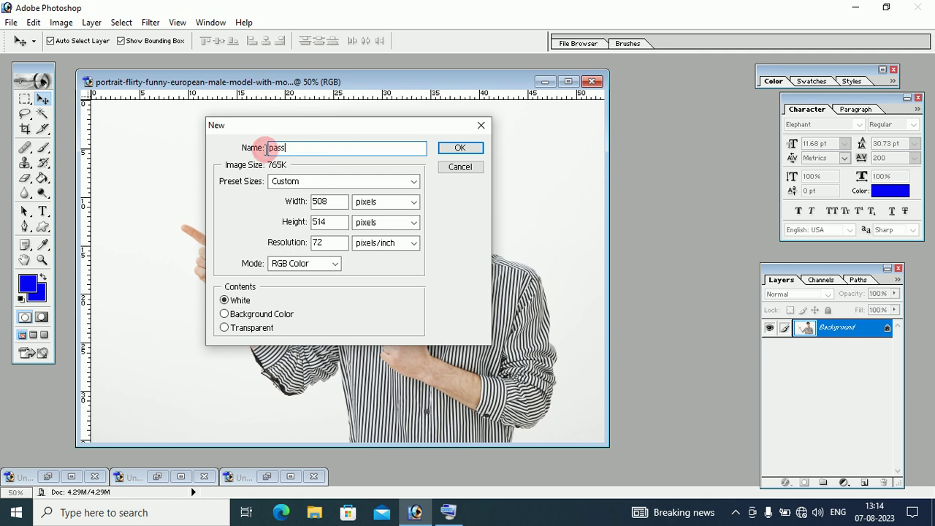
text(port)
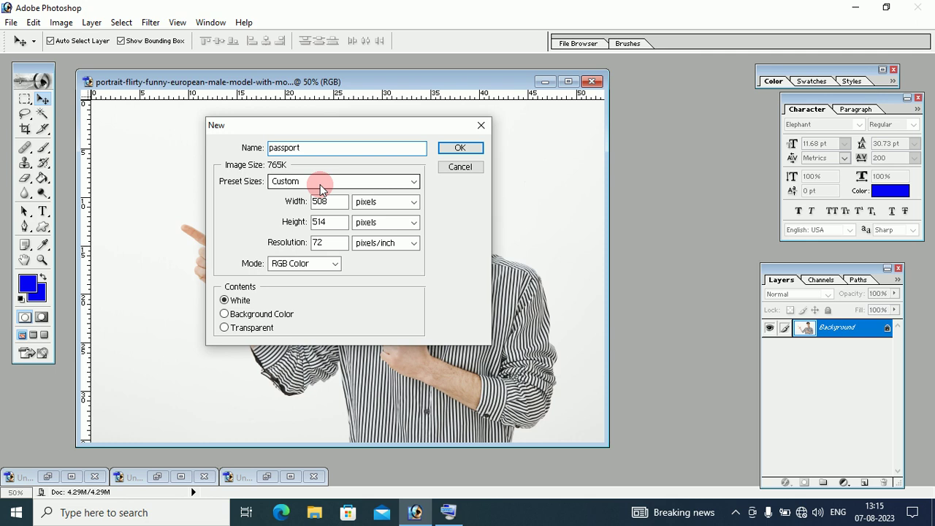
click(414, 183)
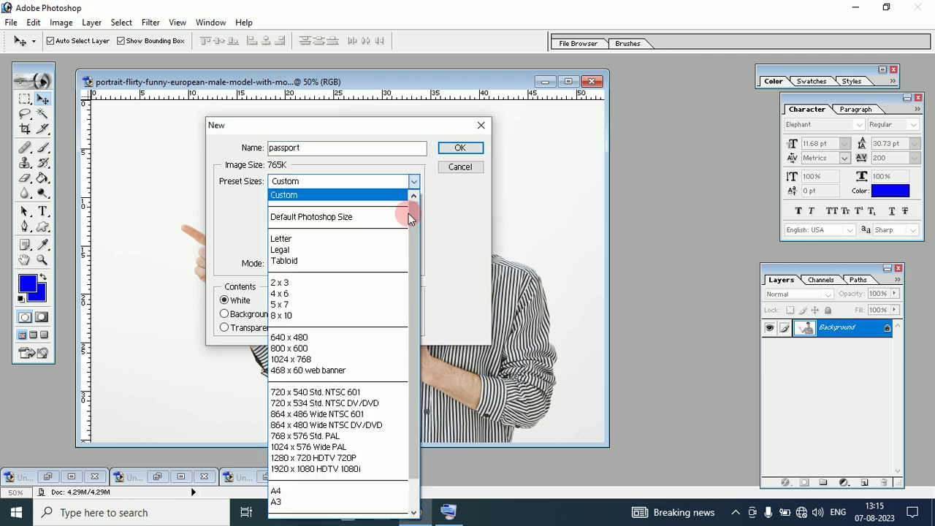
scroll(394, 255, down, 1)
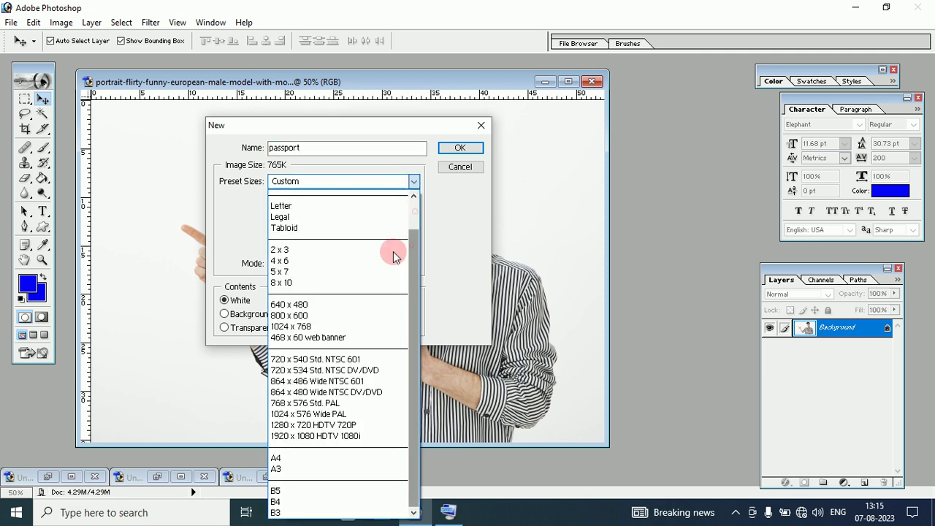
click(292, 459)
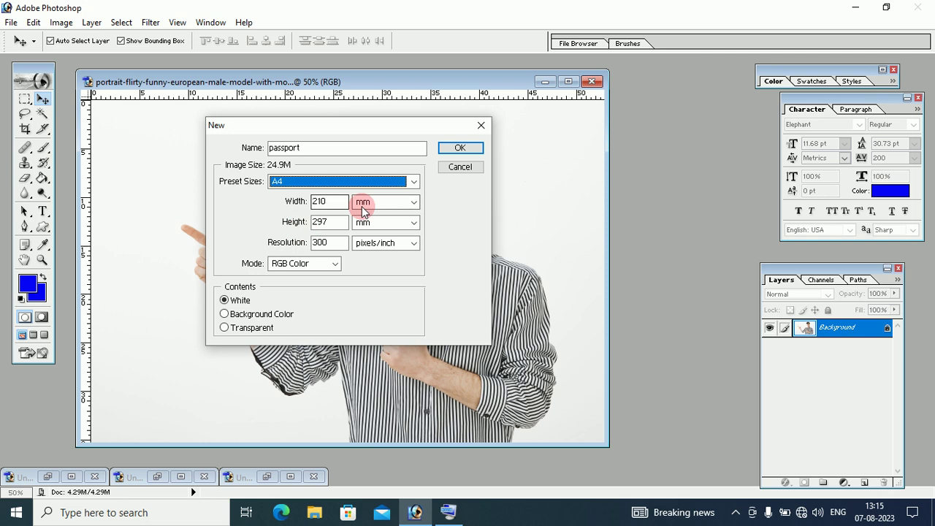
Step: Set the passport document to 30 × 40 mm at 300 pixels/inch and create it
click(413, 207)
click(380, 245)
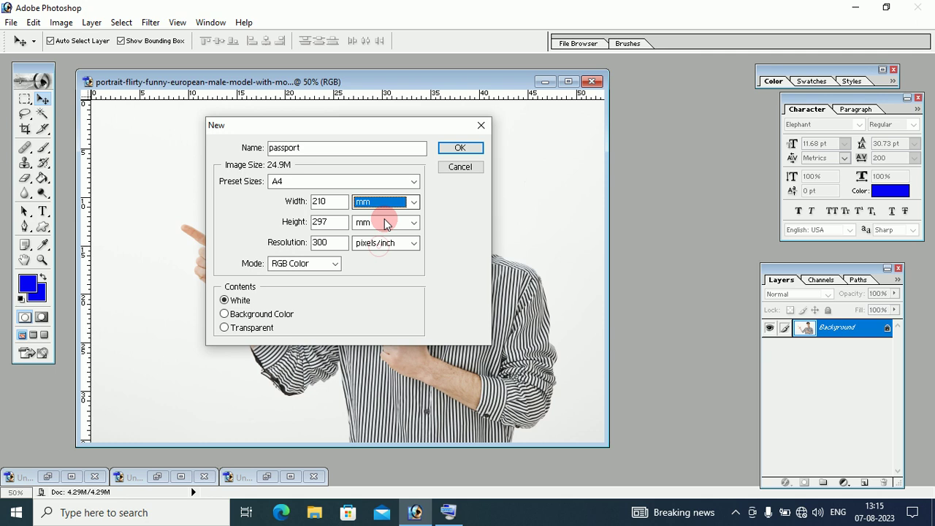
click(385, 224)
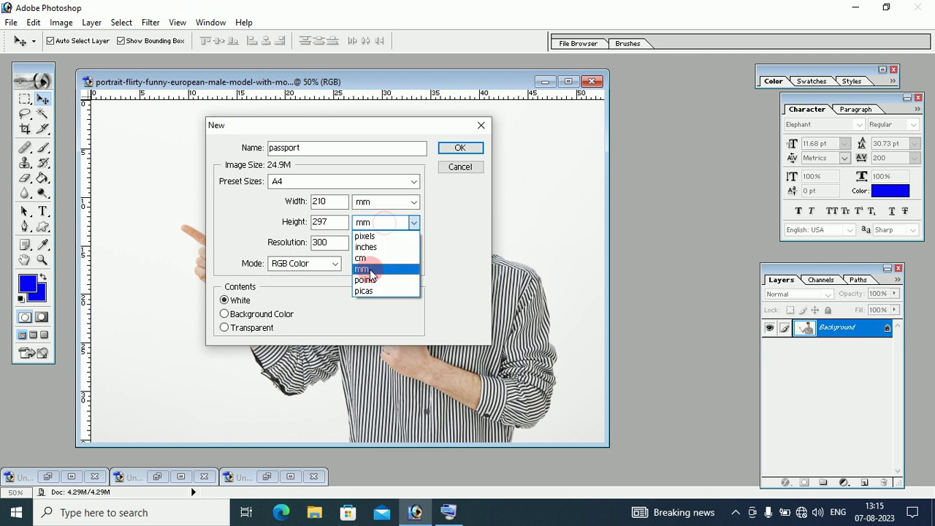
click(380, 263)
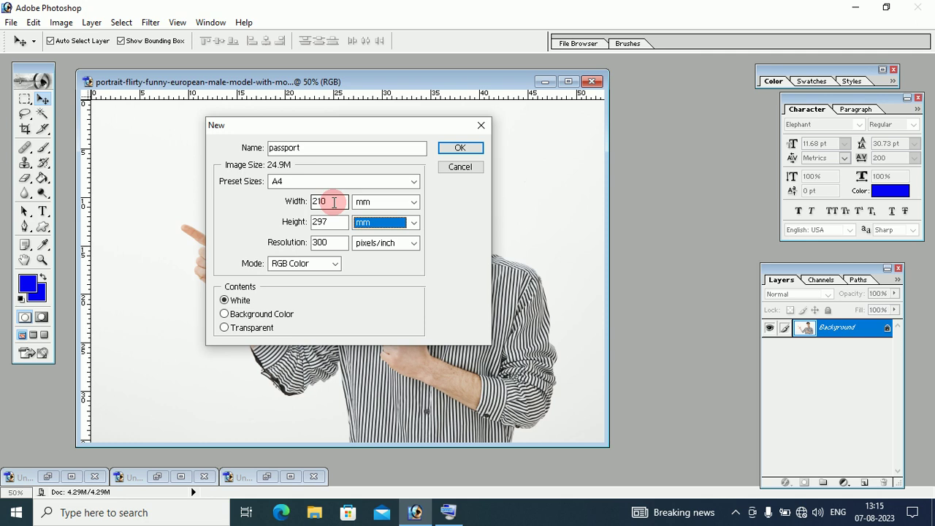
drag(332, 202, 292, 201)
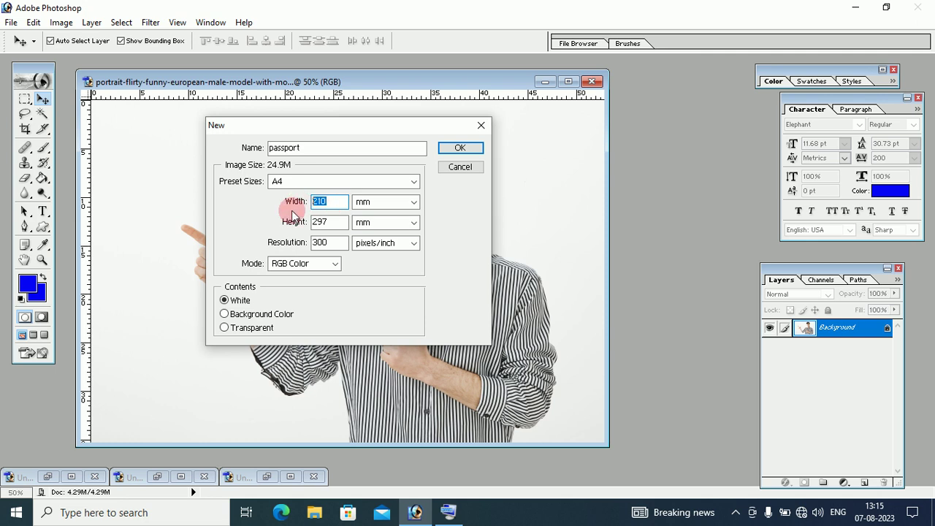
text(30)
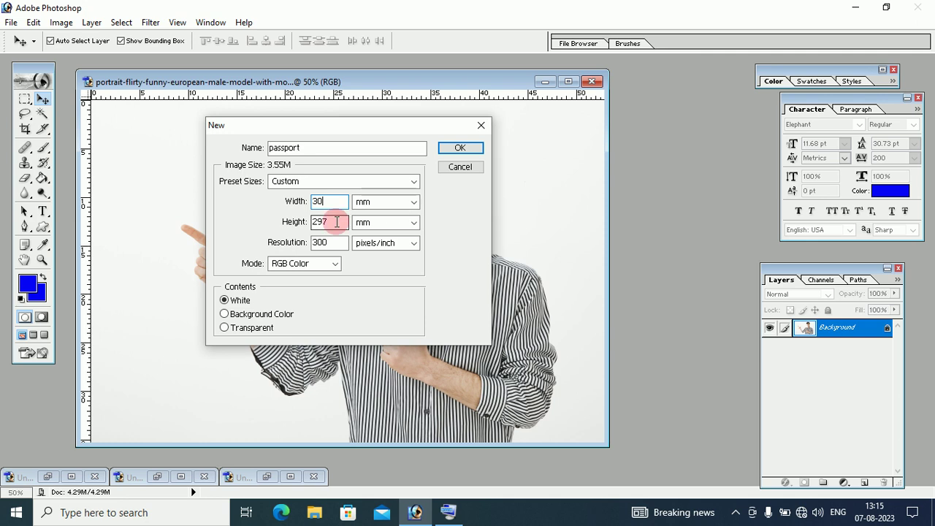
drag(337, 222, 316, 225)
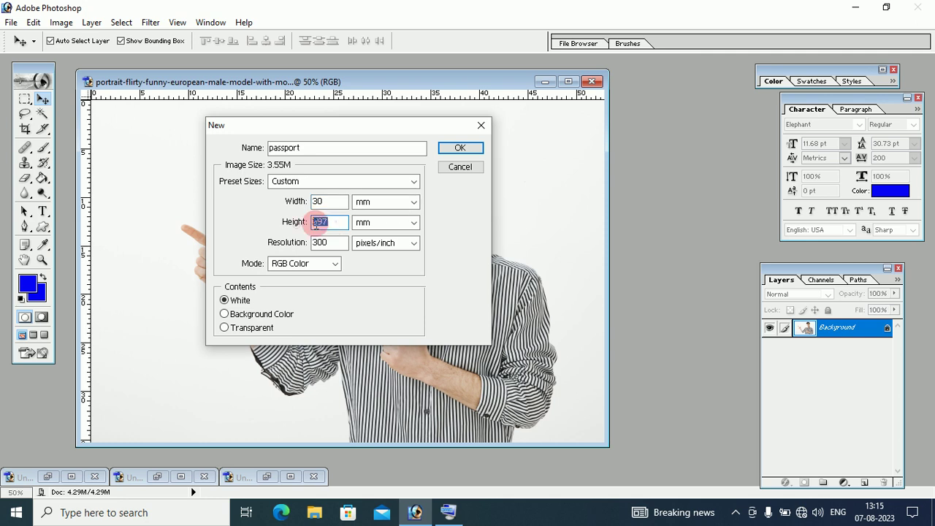
text(40)
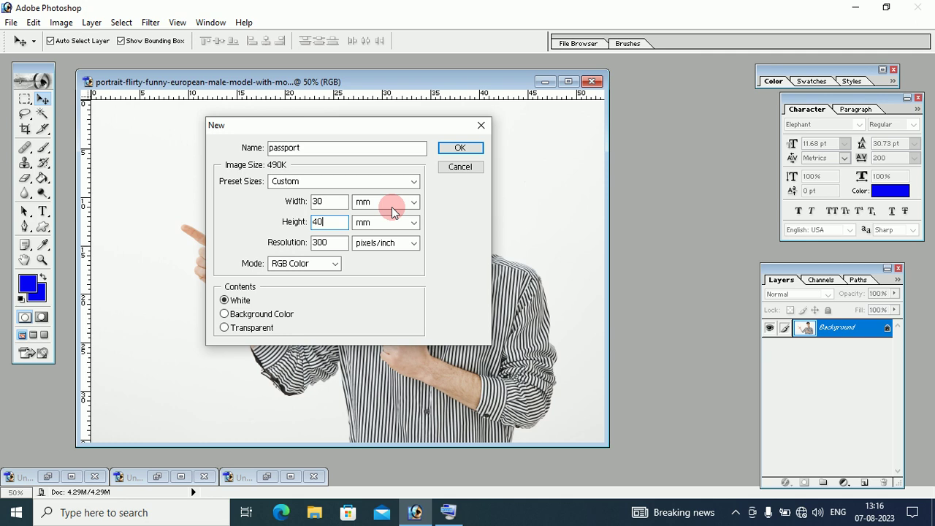
click(460, 148)
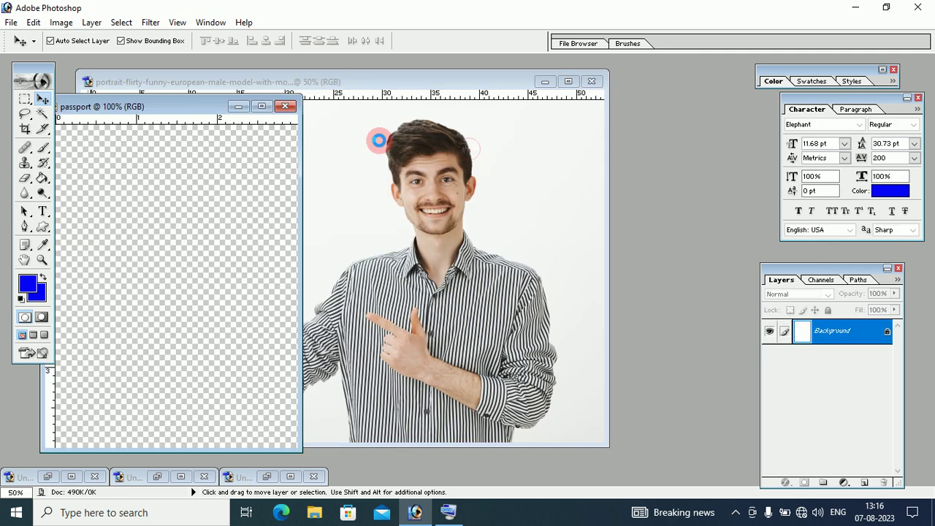
Step: Arrange the passport and portrait windows so the portrait sits to the right
click(181, 109)
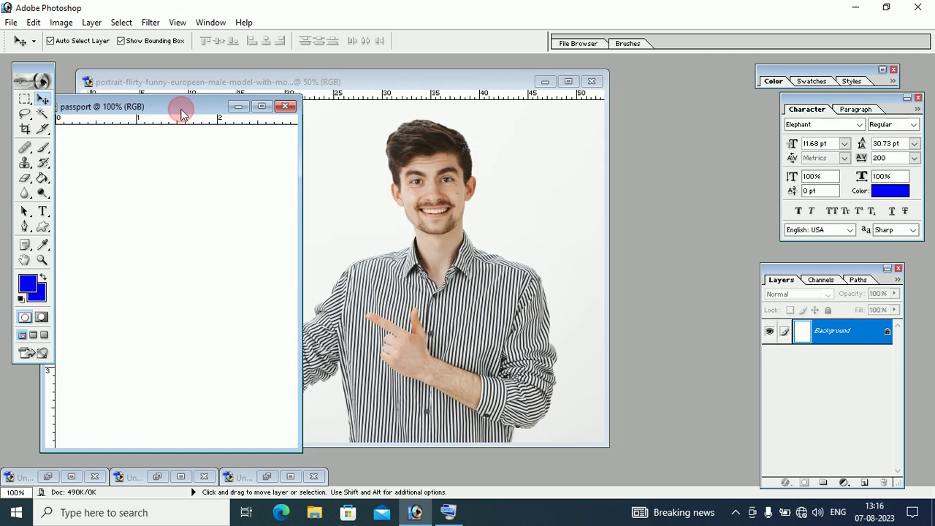
drag(181, 110, 359, 94)
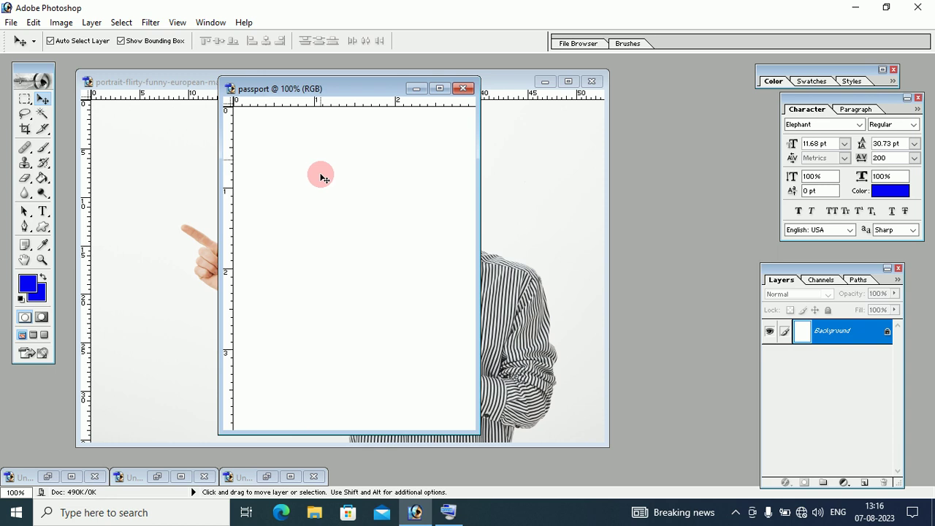
drag(327, 89, 251, 88)
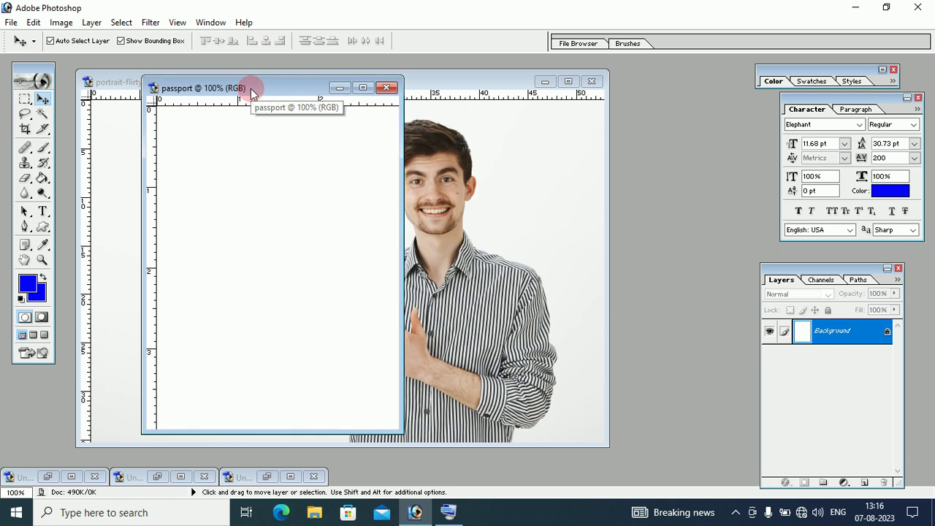
click(441, 230)
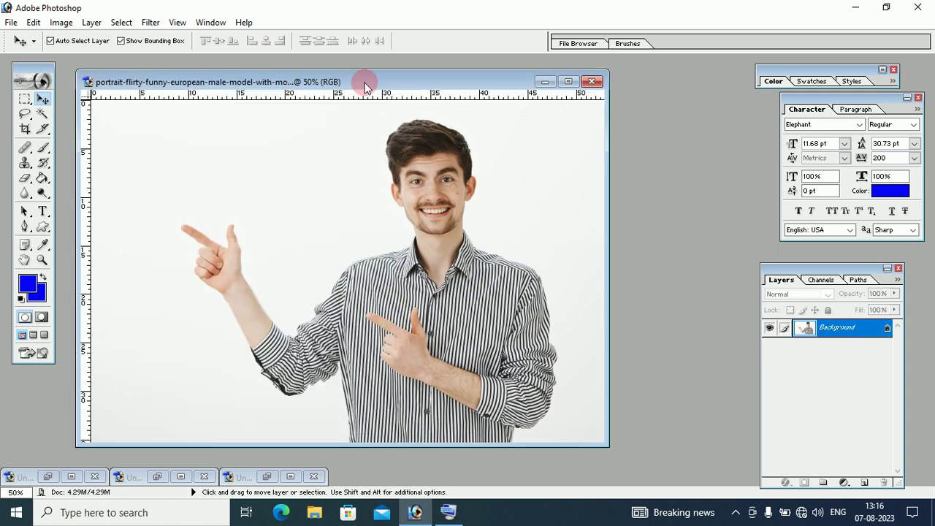
drag(365, 87, 539, 102)
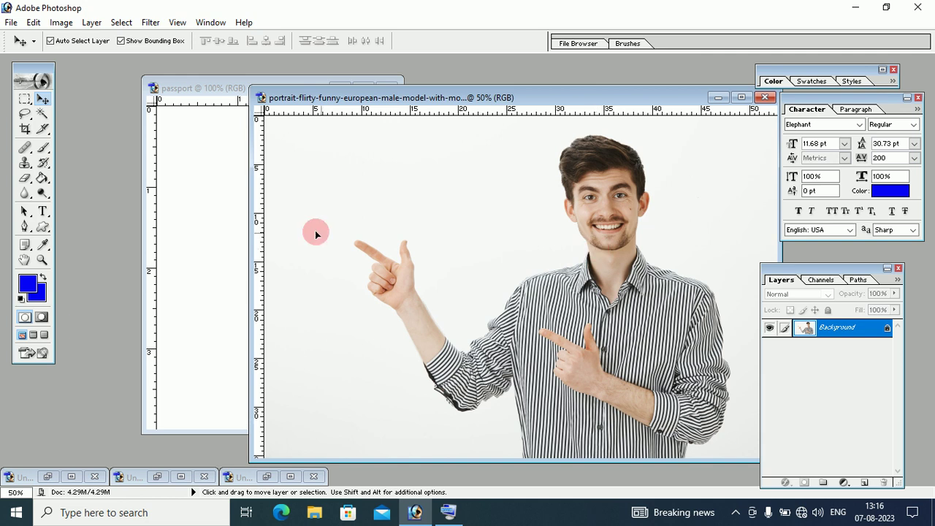
Step: Drag the portrait into the passport document as Layer 1 and close the original photo
mouse_move(315, 230)
mouse_down()
mouse_move(219, 205)
mouse_move(212, 192)
mouse_up()
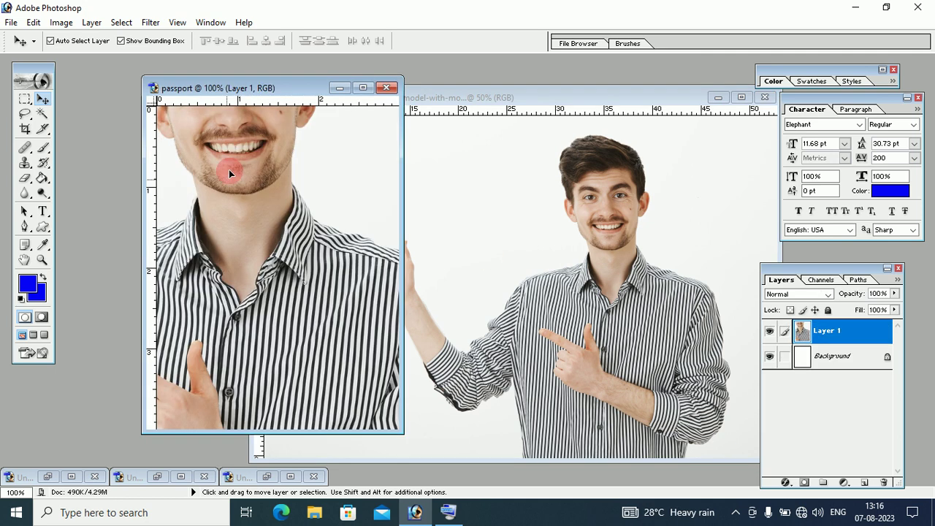
drag(229, 169, 279, 265)
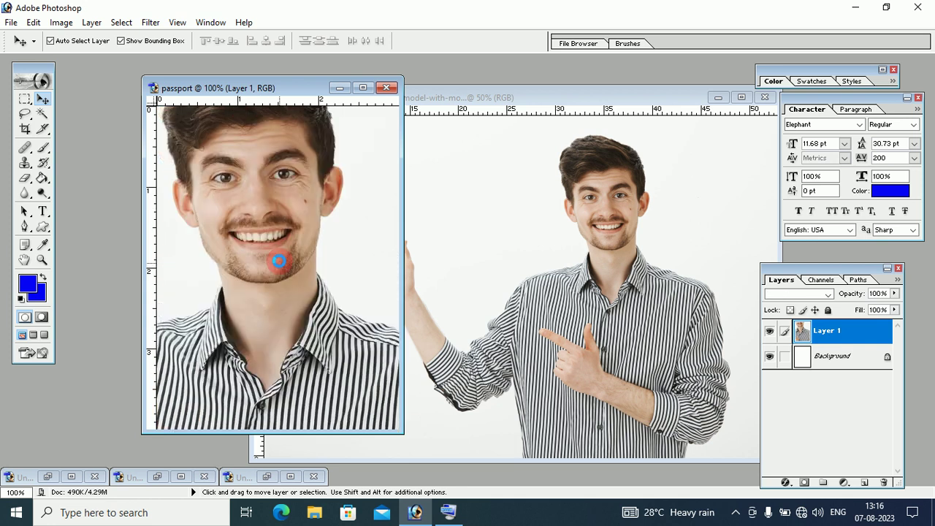
click(532, 102)
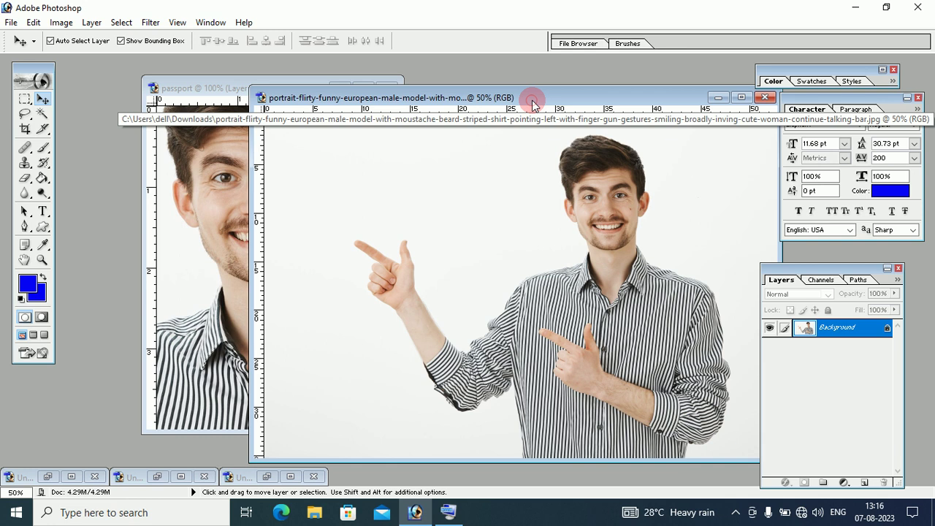
drag(532, 102, 434, 107)
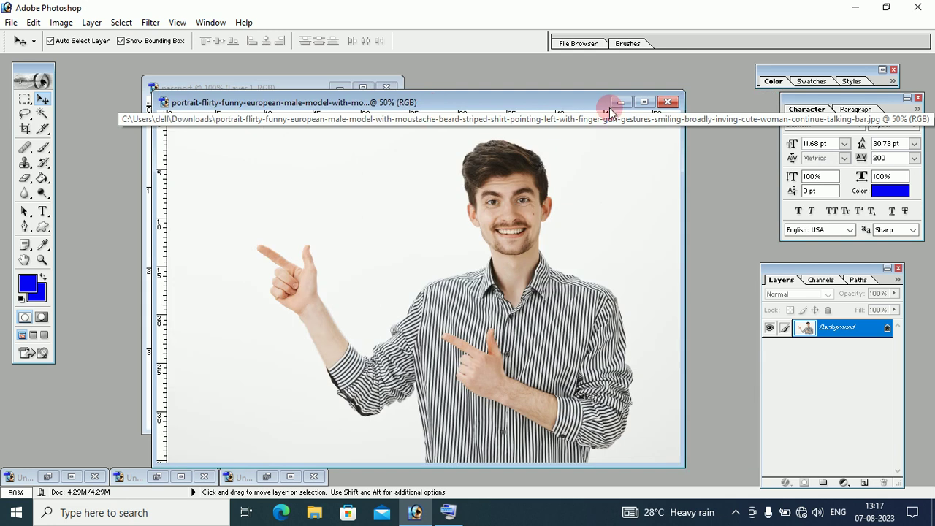
click(667, 103)
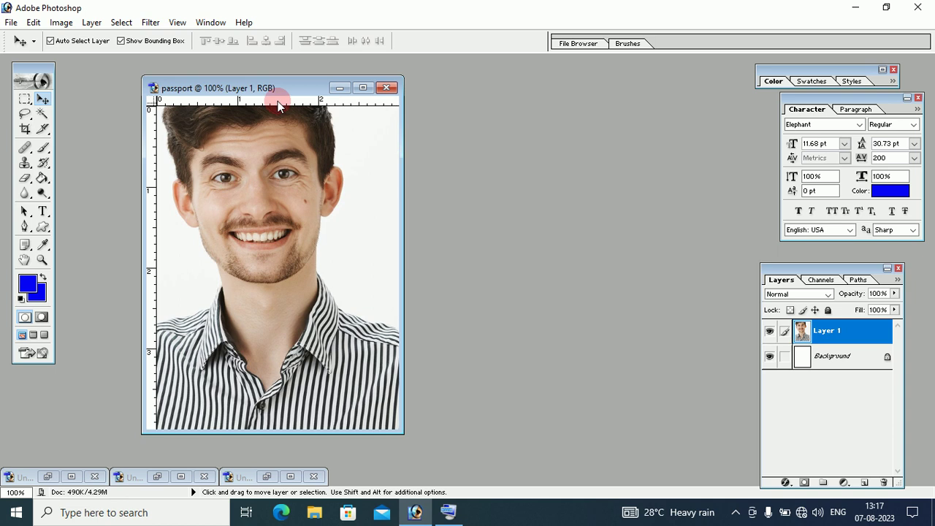
Step: Move the face lower in the passport canvas and maximize the document
drag(278, 101, 292, 98)
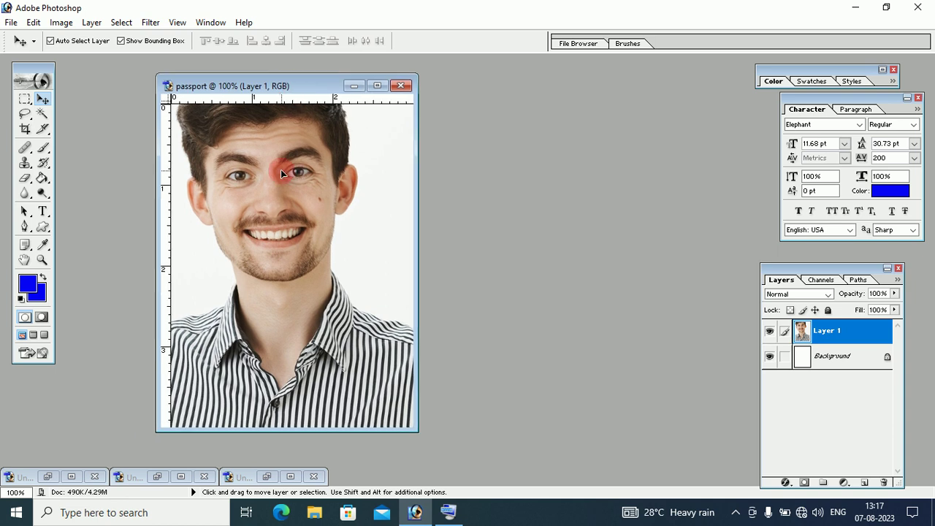
drag(281, 169, 282, 206)
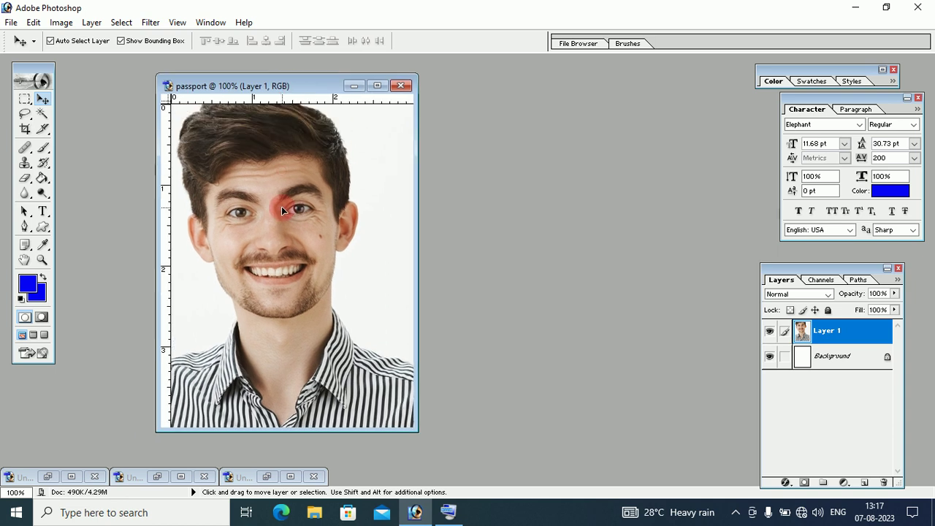
click(327, 146)
click(378, 87)
Step: Lower Layer 1 in the canvas and squash its top edge to 98.4% height
click(417, 157)
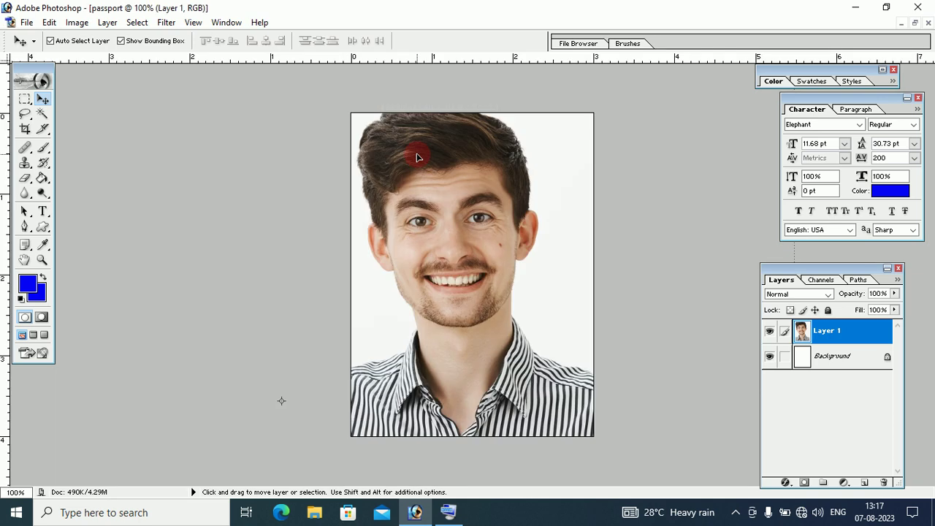
mouse_move(418, 157)
mouse_down()
mouse_move(442, 194)
mouse_move(395, 157)
mouse_up()
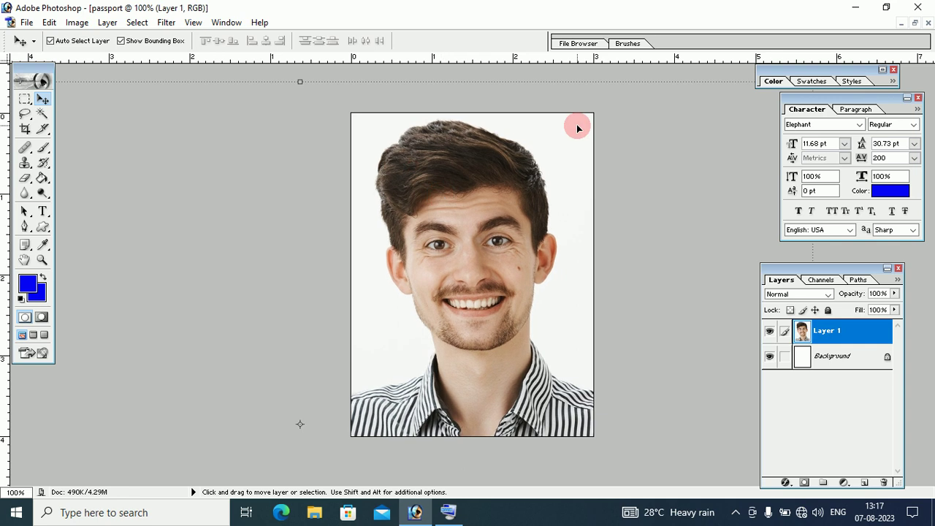
click(474, 254)
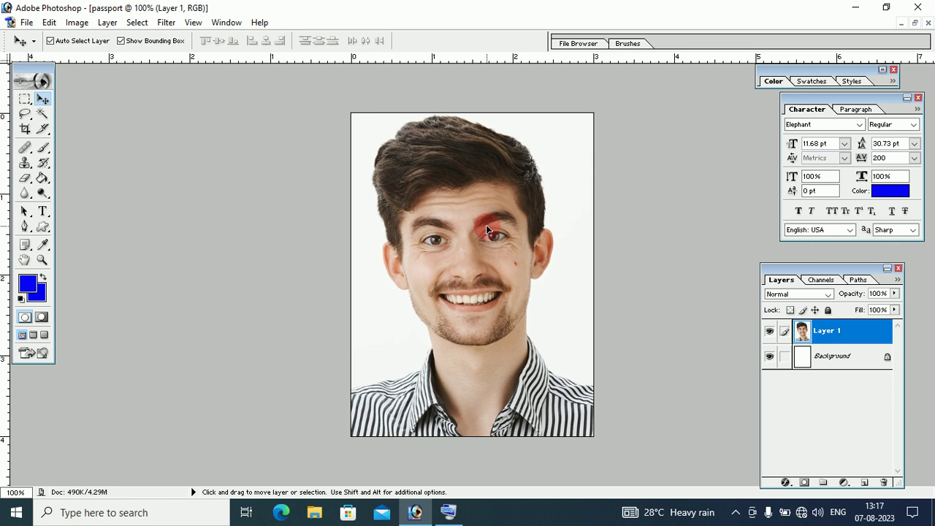
drag(489, 230, 492, 246)
click(459, 192)
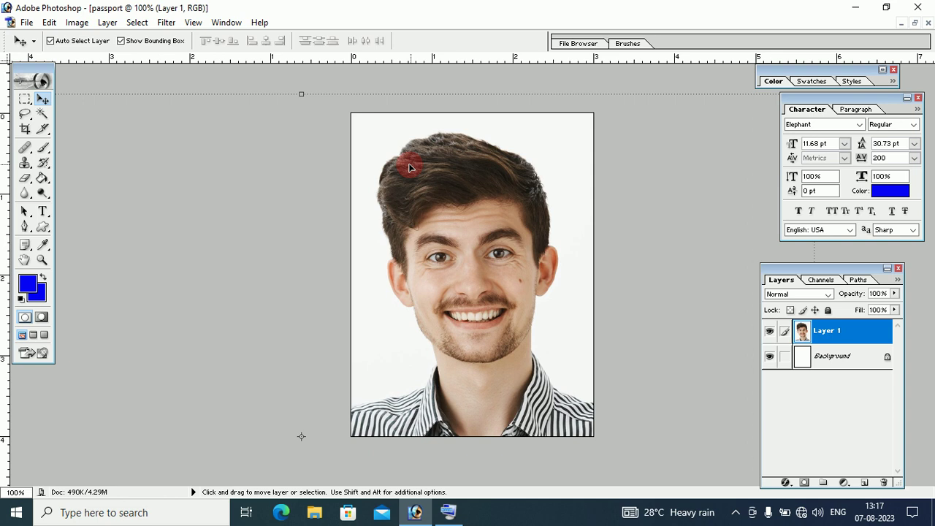
click(441, 186)
click(164, 90)
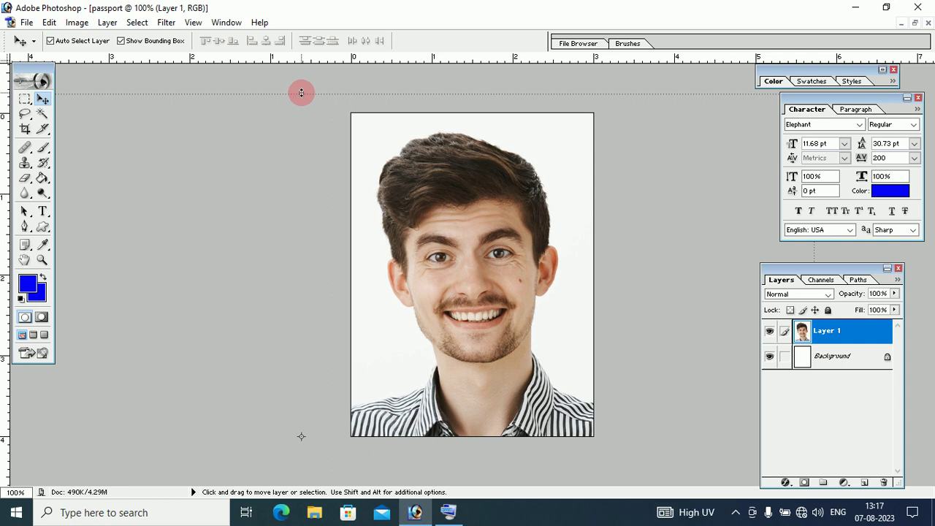
mouse_move(301, 93)
mouse_down()
mouse_move(299, 117)
mouse_move(305, 103)
mouse_up()
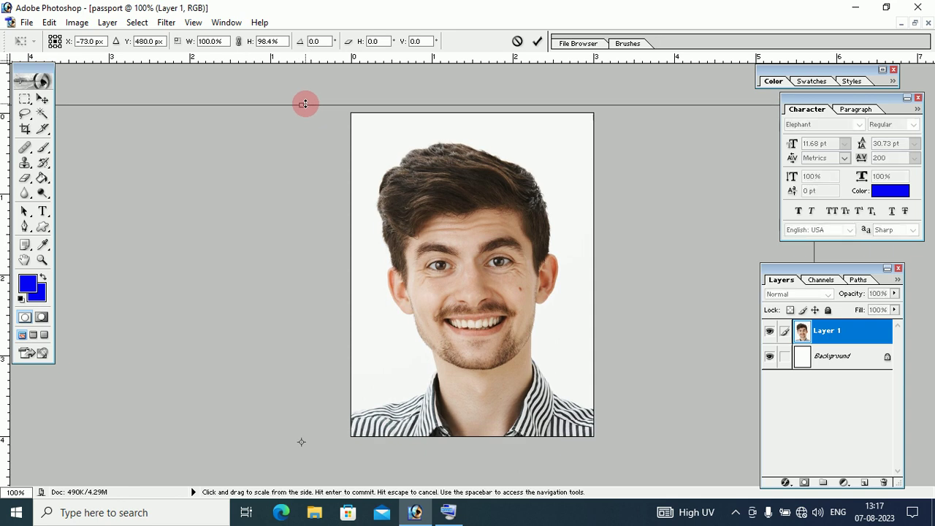
Step: Free Transform the photo layer, shrinking it to 75.3% width and 84% height
click(49, 23)
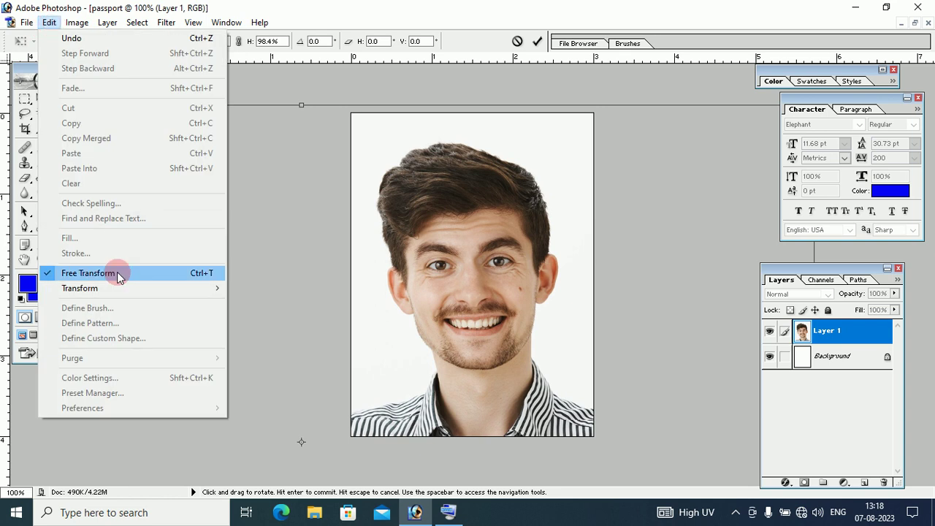
click(117, 272)
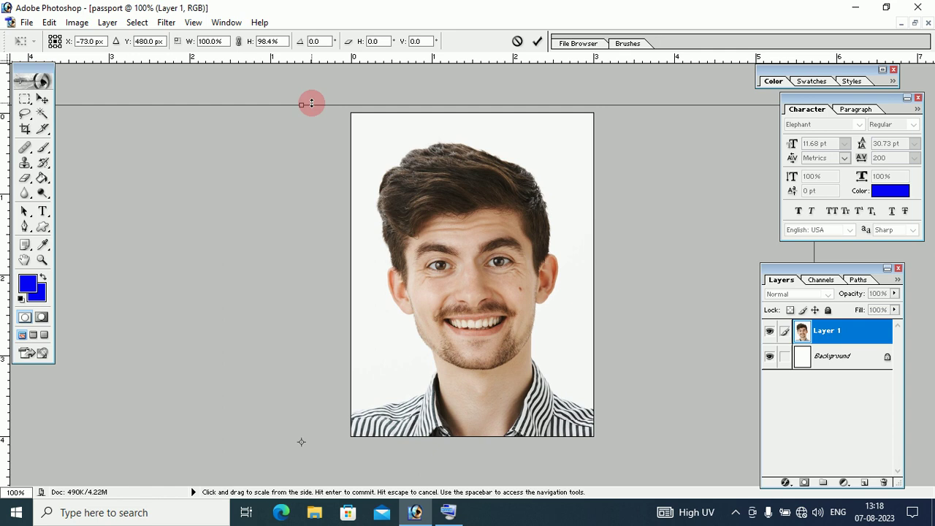
drag(414, 213, 498, 219)
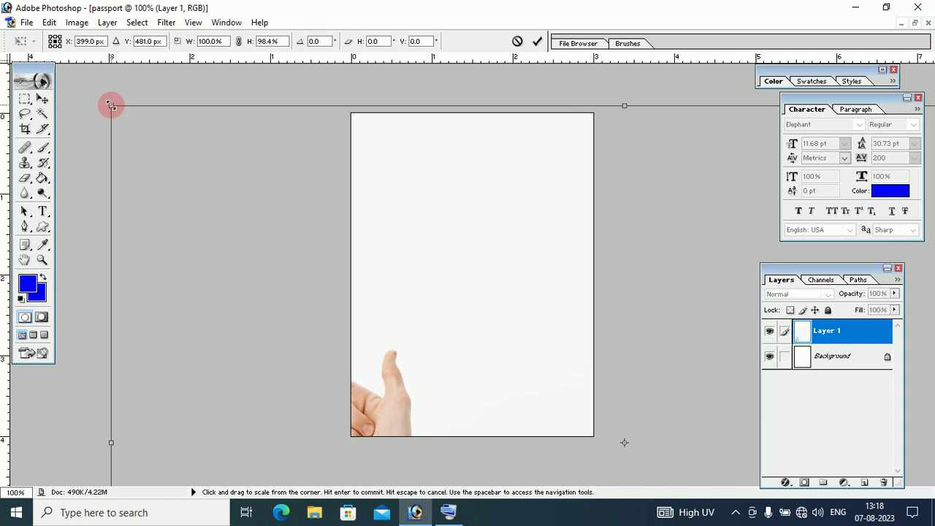
mouse_move(111, 105)
mouse_down()
mouse_move(356, 199)
mouse_move(407, 241)
mouse_up()
mouse_move(675, 309)
mouse_down()
mouse_move(494, 248)
mouse_move(313, 226)
mouse_move(331, 227)
mouse_up()
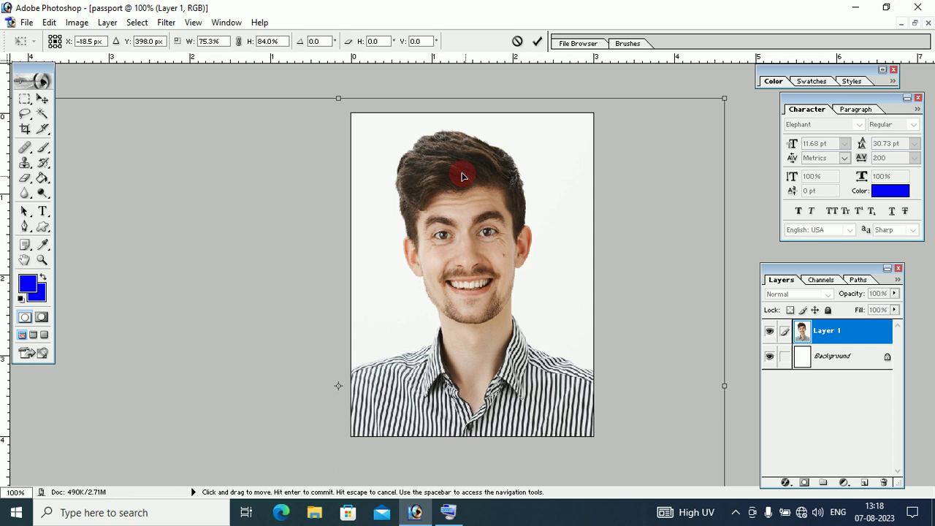
Step: Tilt the photo 0.8° clockwise, reposition it on the canvas, and commit the transform
drag(738, 89, 739, 92)
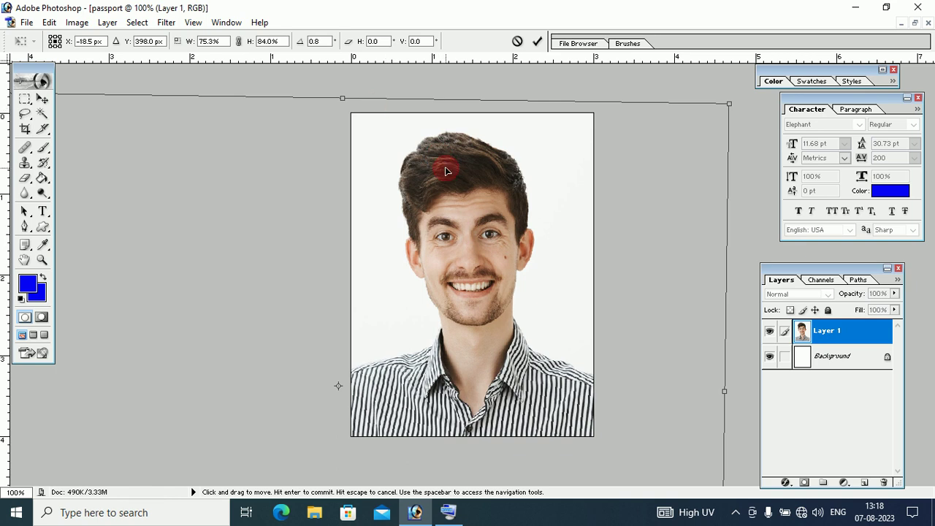
drag(447, 171, 457, 131)
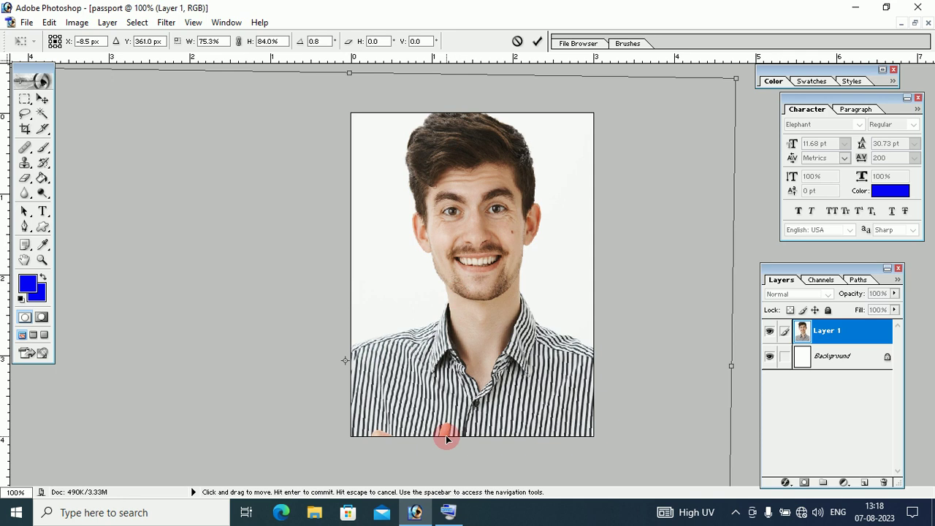
drag(476, 183, 472, 207)
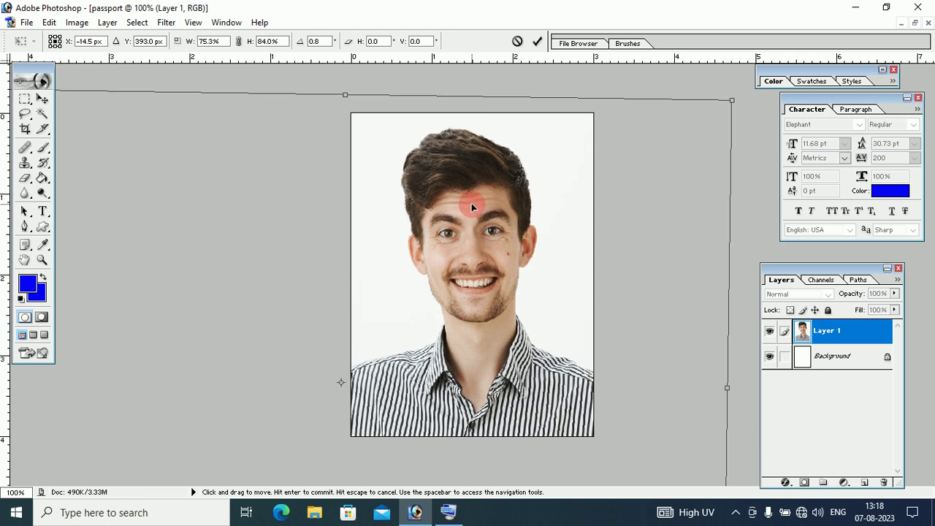
drag(472, 208, 474, 208)
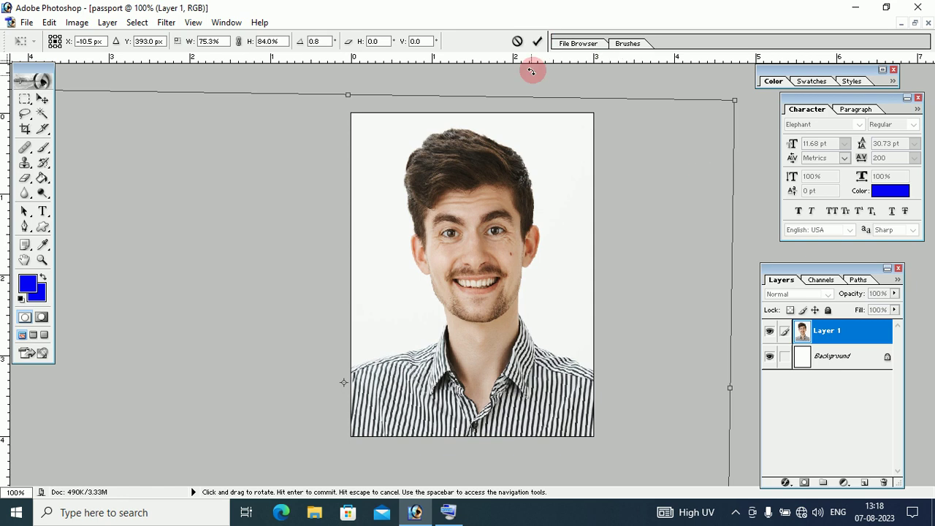
click(537, 42)
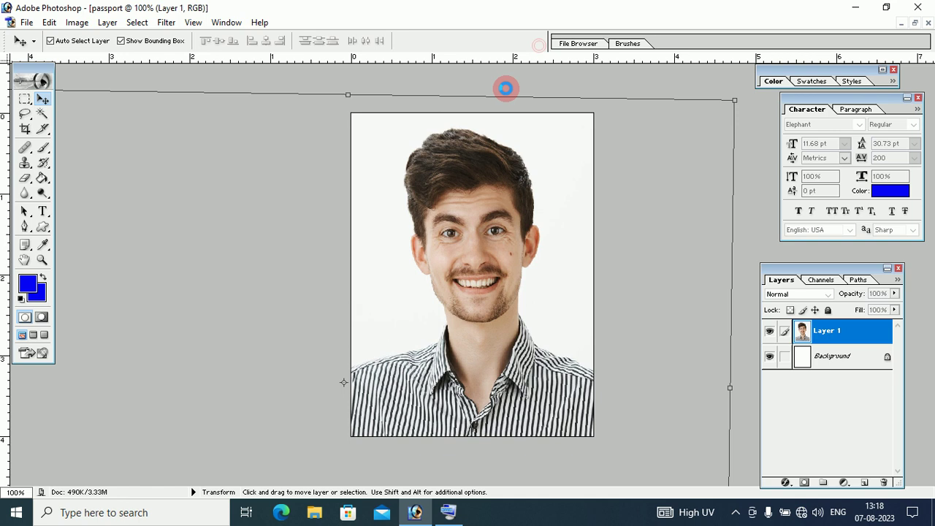
click(506, 88)
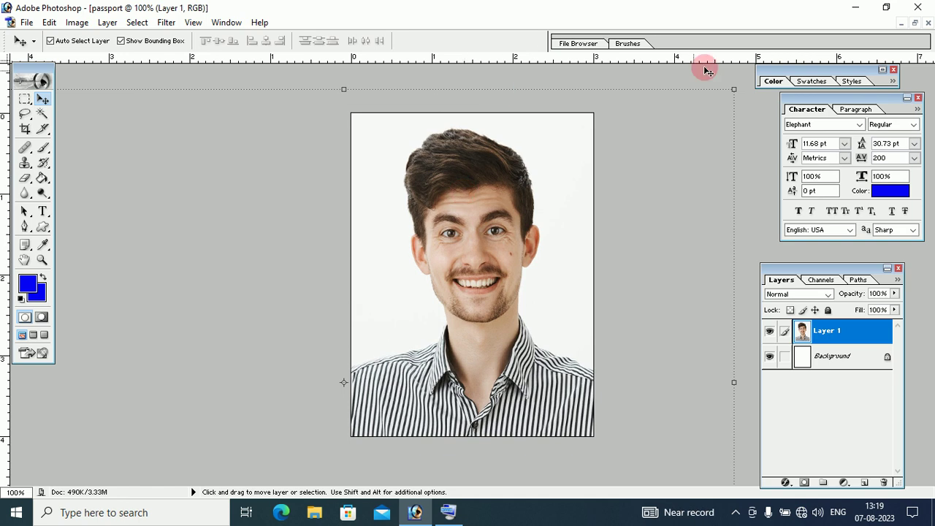
Step: Float the passport document in its own window, move it right, and show Image adjustments
click(915, 26)
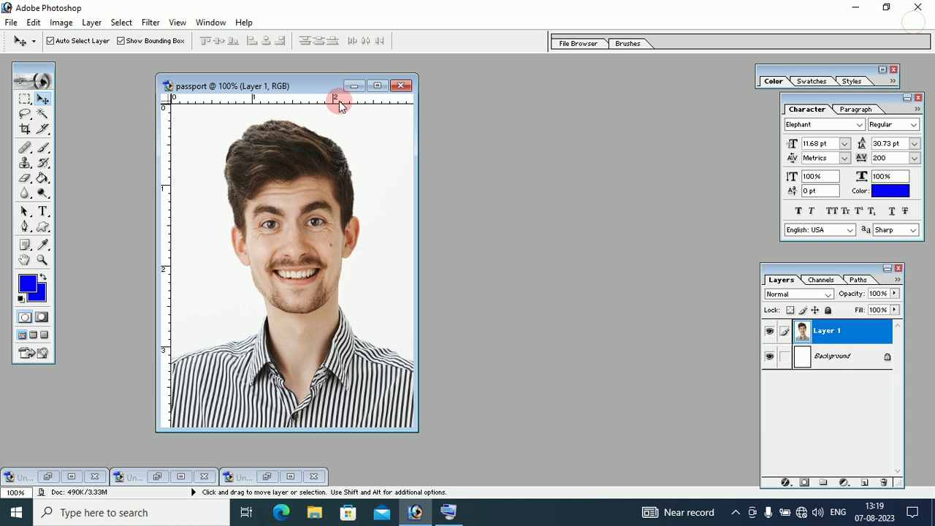
drag(274, 86, 359, 87)
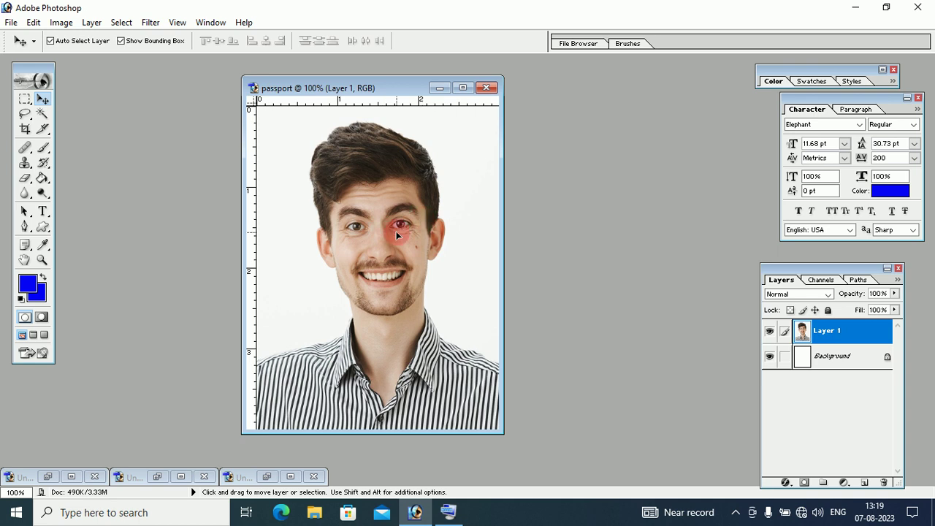
click(61, 23)
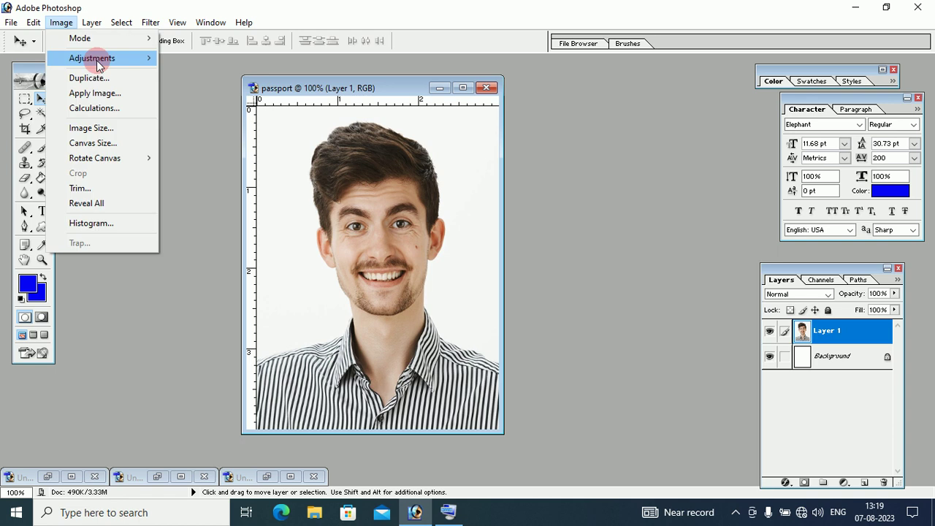
mouse_move(92, 58)
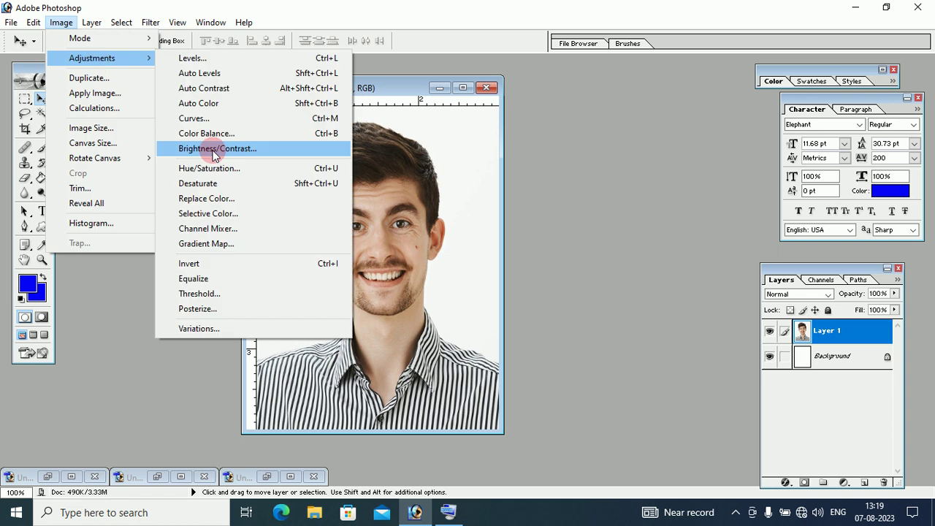
Step: Apply Brightness/Contrast of +6 brightness and +4 contrast to Layer 1
click(214, 150)
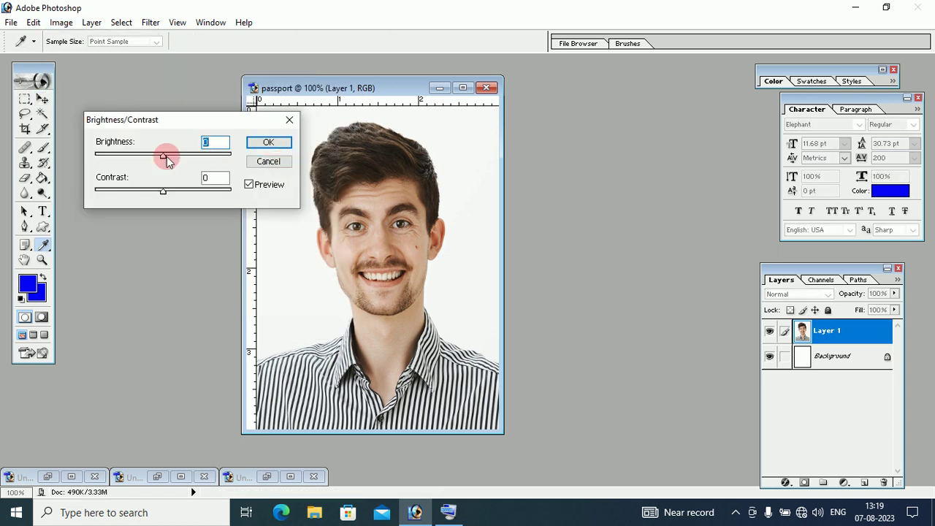
drag(166, 157, 166, 191)
click(350, 191)
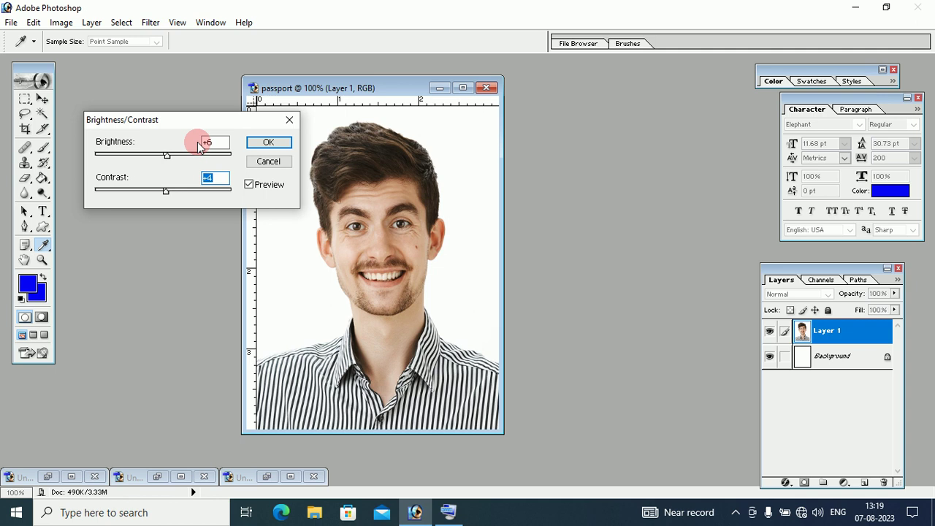
click(263, 143)
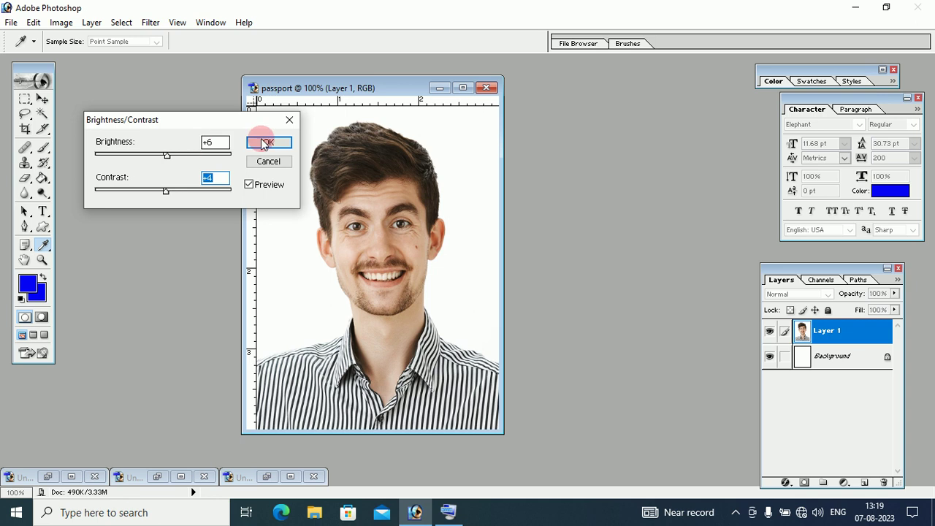
key(v)
click(374, 183)
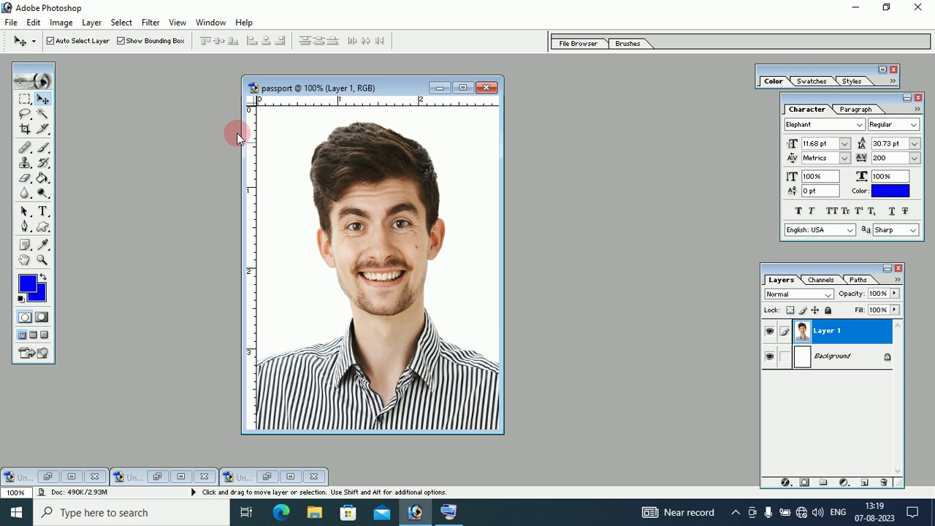
click(61, 22)
mouse_move(92, 58)
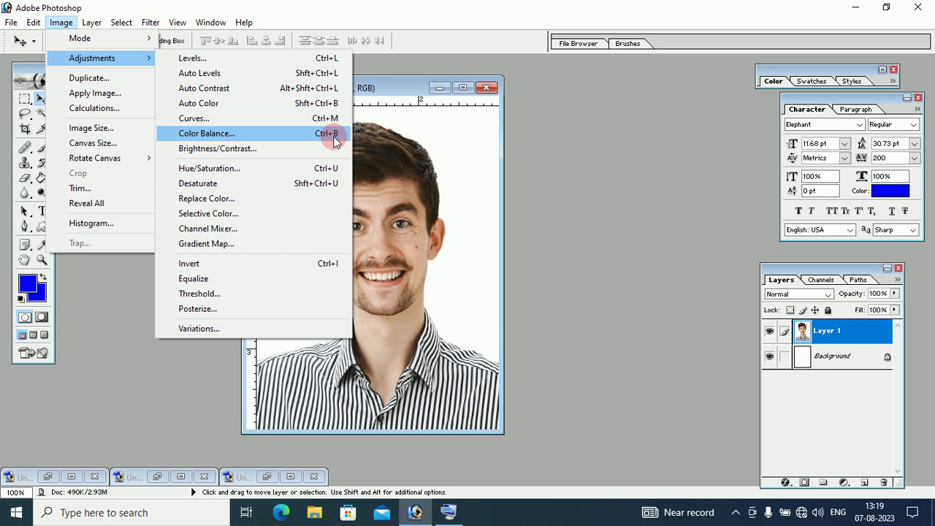
Step: Apply a midtone Color Balance of +4, 0, +10 to the photo
click(236, 140)
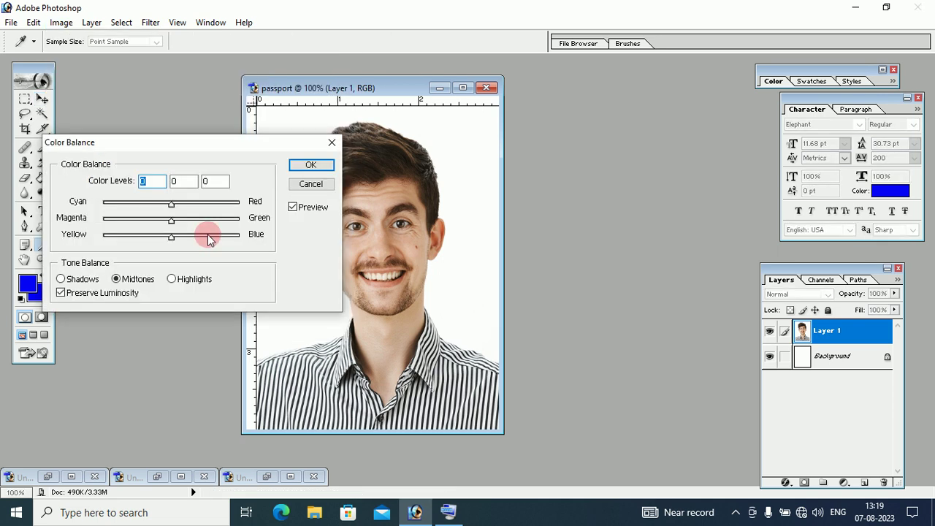
mouse_move(208, 241)
mouse_down()
mouse_move(173, 243)
mouse_move(233, 208)
mouse_up()
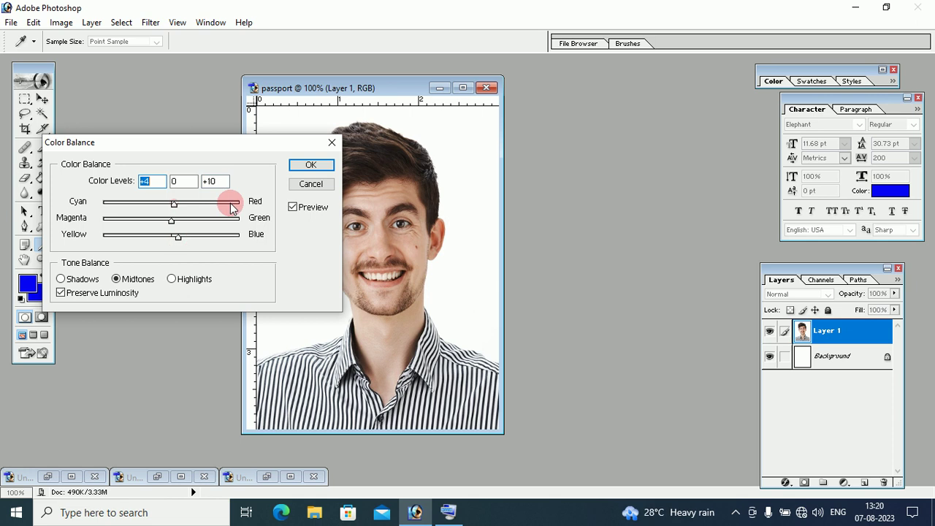
click(307, 166)
key(v)
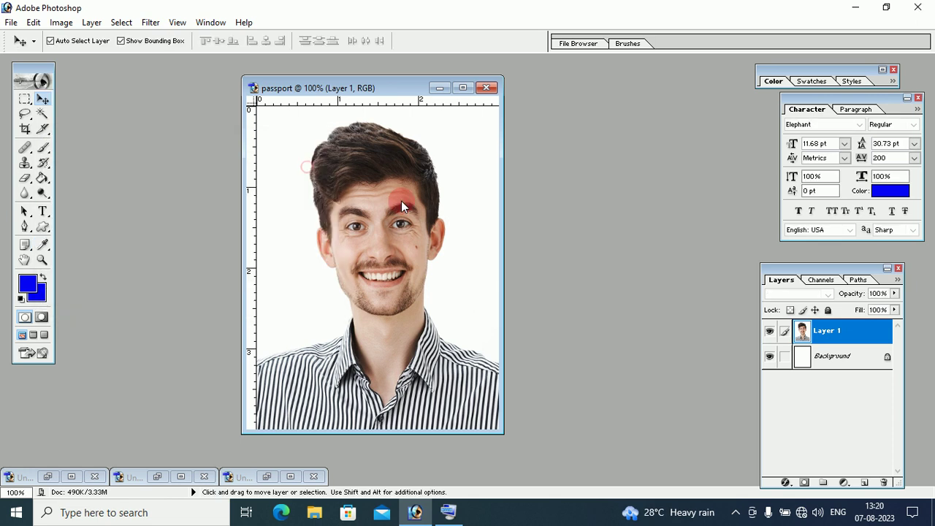
Step: Browse the Image, Layer and Edit menus, ending back at Image Adjustments
click(100, 42)
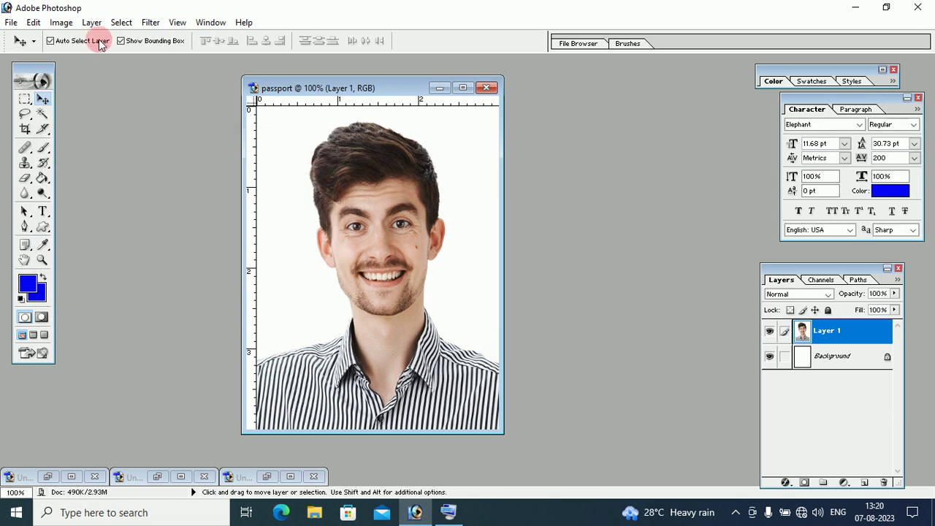
click(61, 22)
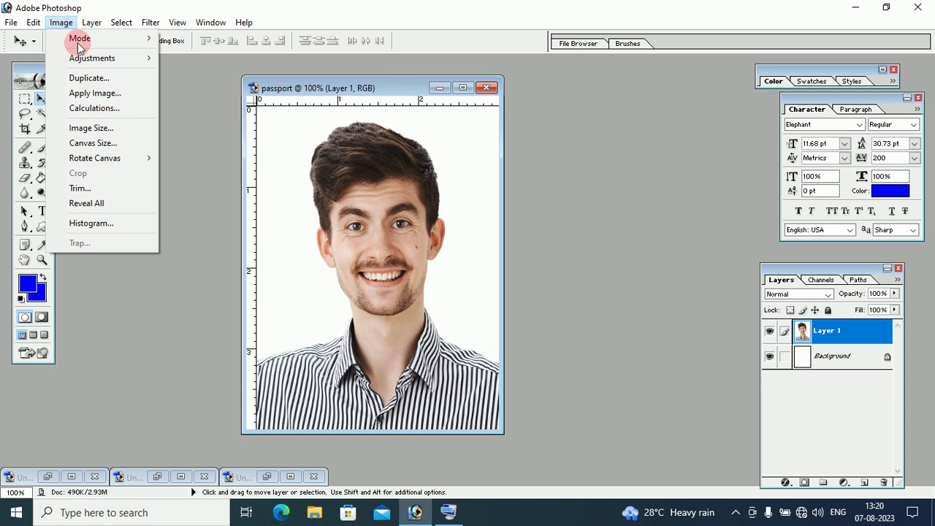
click(92, 23)
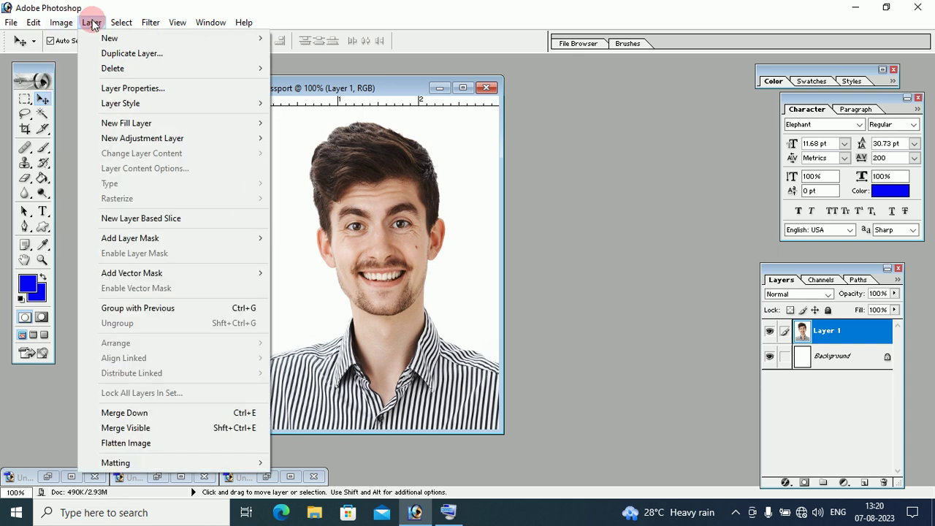
click(30, 23)
click(64, 26)
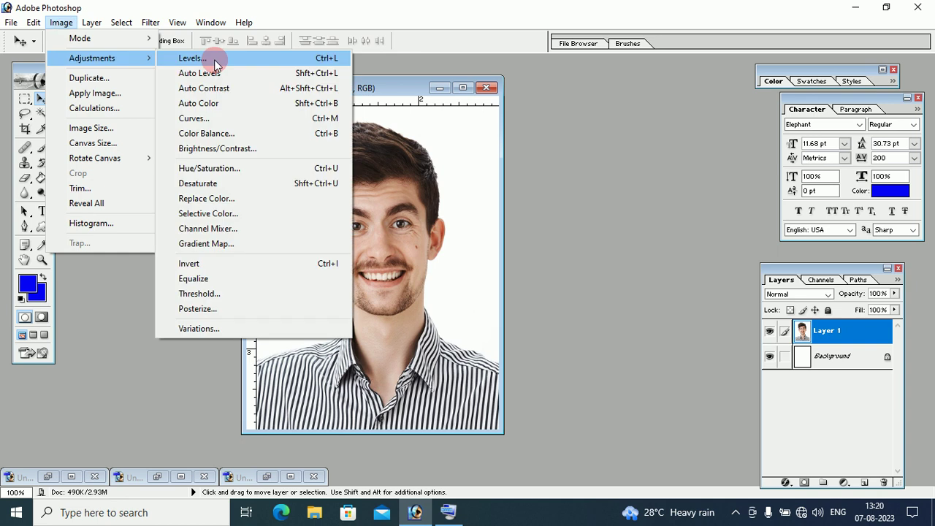
Step: Apply an RGB Curves lift mapping input 123 to output 143, then move the window right
click(280, 121)
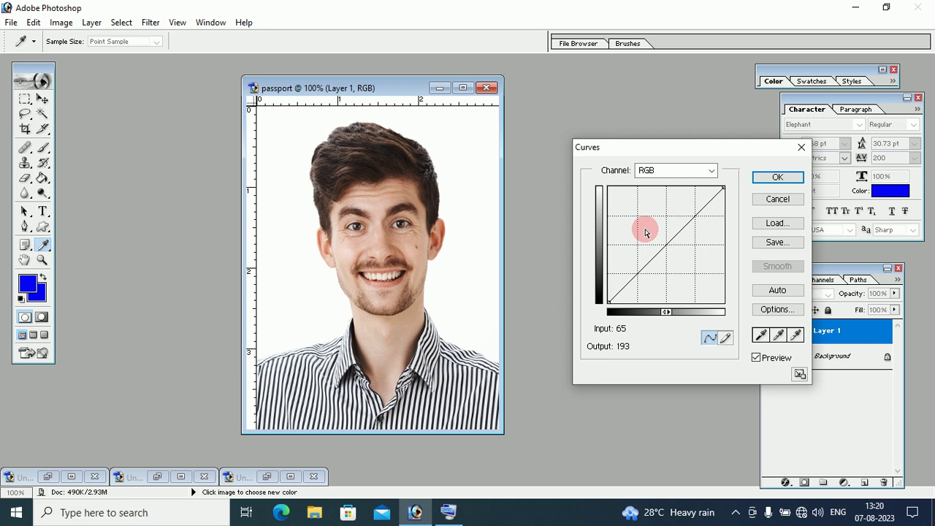
drag(671, 246, 664, 238)
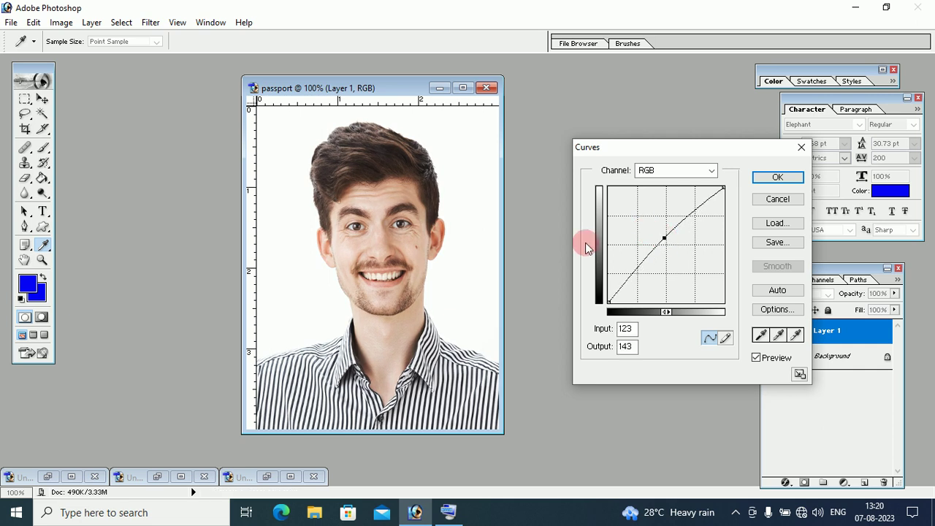
click(779, 179)
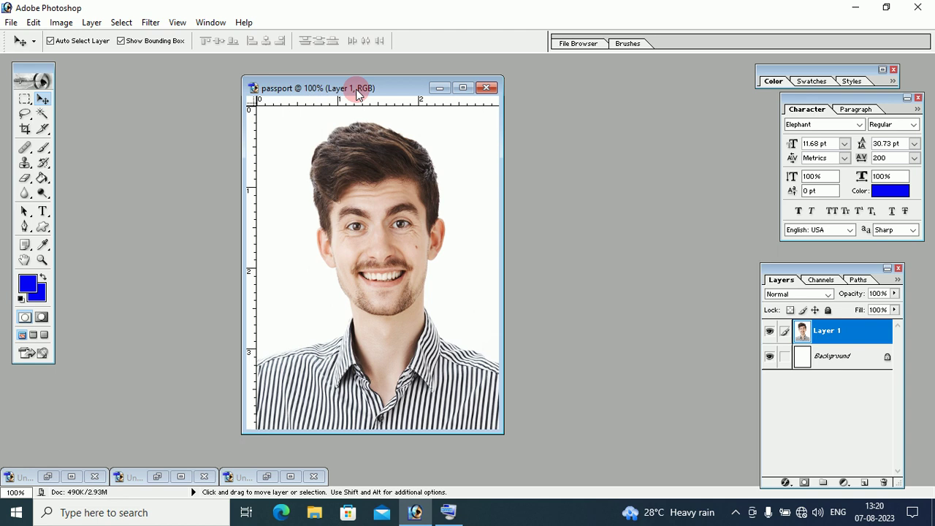
drag(355, 88, 409, 85)
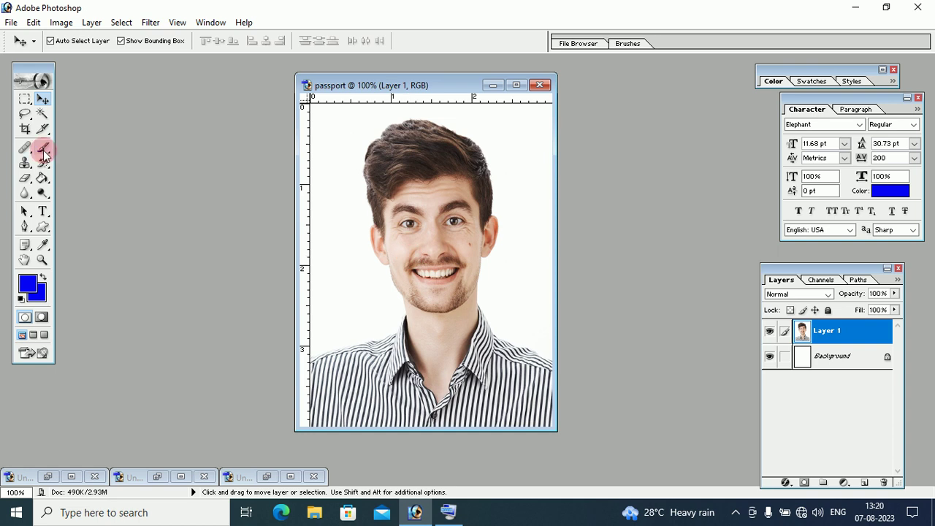
Step: Soften the man's cheek with one Blur tool stroke, then return to the Move tool
drag(27, 196, 57, 196)
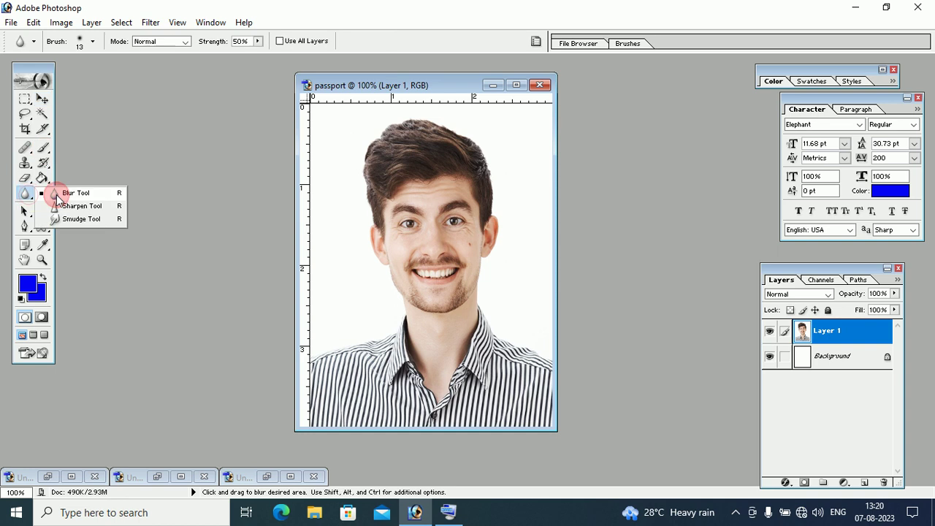
click(57, 196)
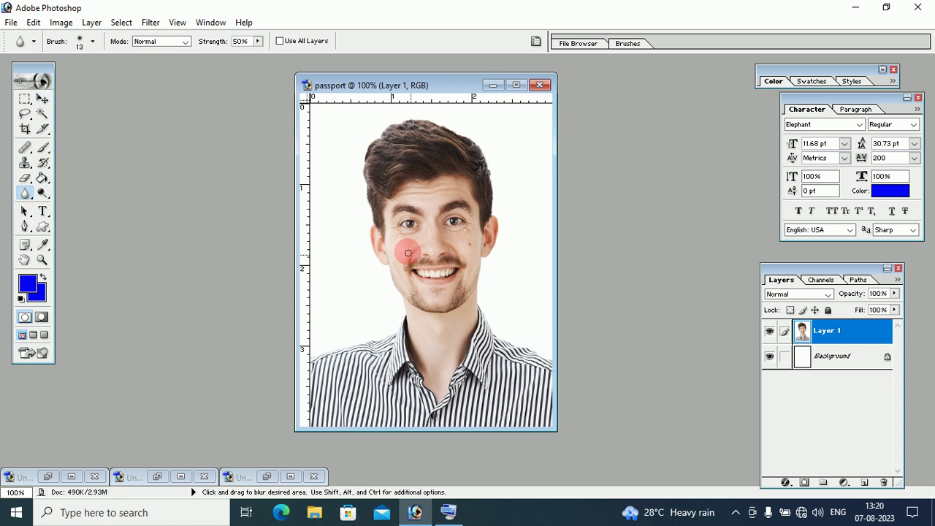
mouse_move(389, 262)
mouse_down()
mouse_move(402, 265)
mouse_move(409, 226)
mouse_move(428, 233)
mouse_move(158, 164)
mouse_up()
key(v)
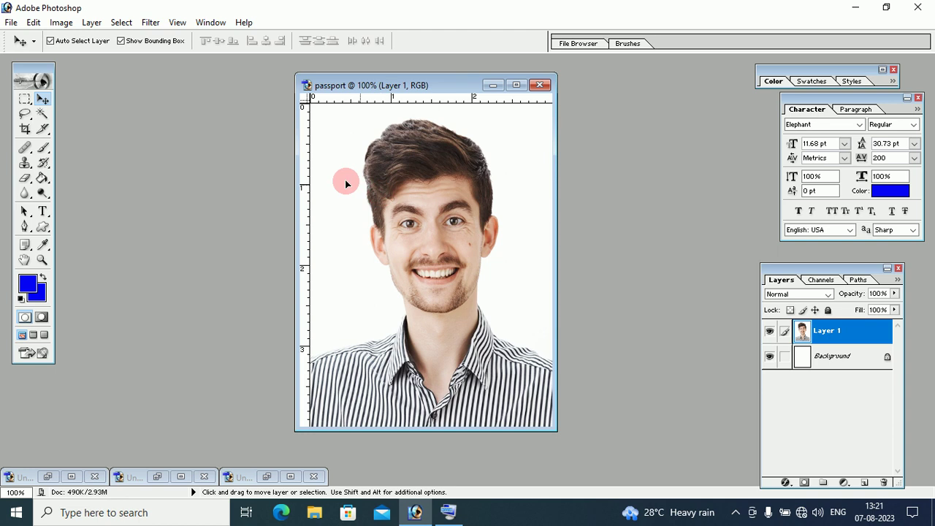
Step: Create Untitled-4, a blank white 4 x 6 inch document at 300 pixels/inch
click(11, 23)
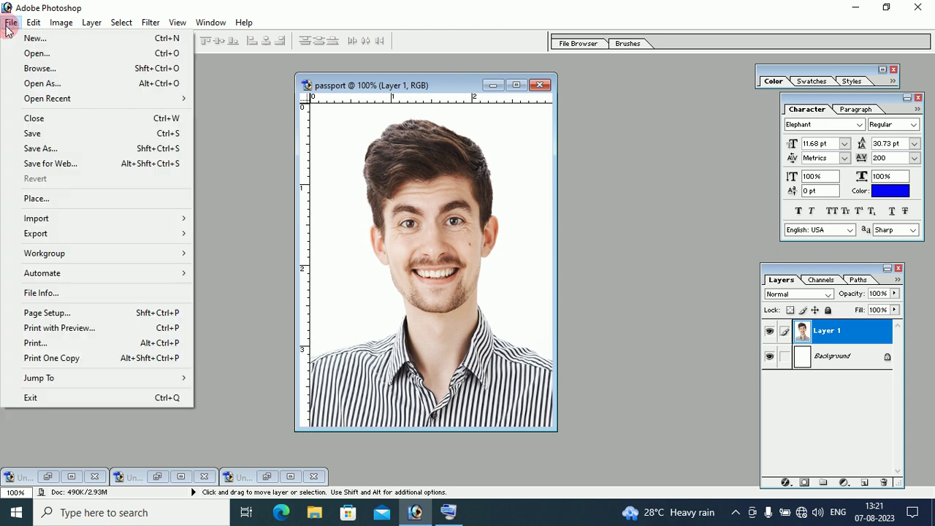
click(394, 134)
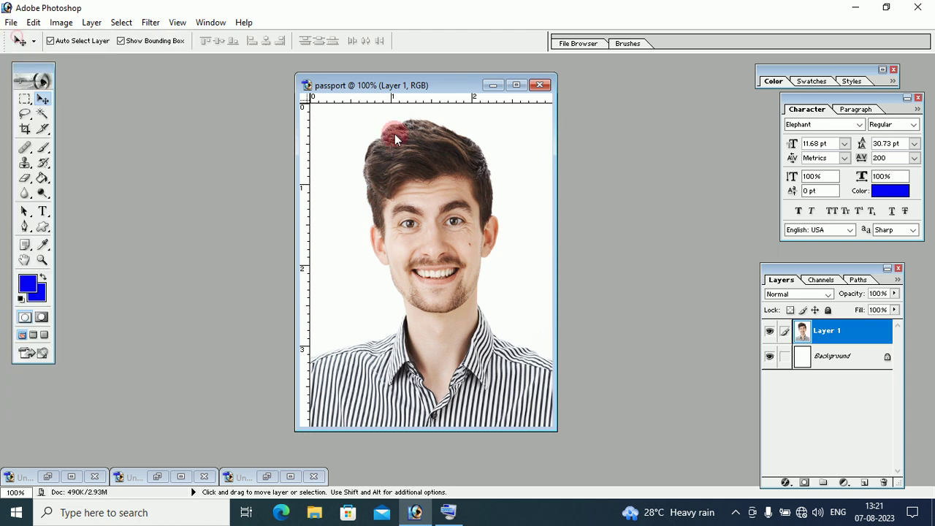
key(ctrl+n)
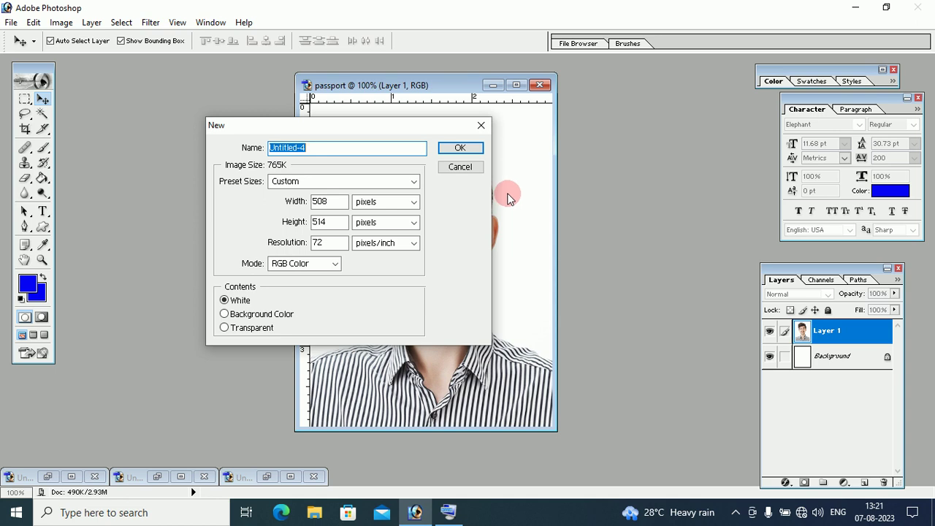
click(358, 184)
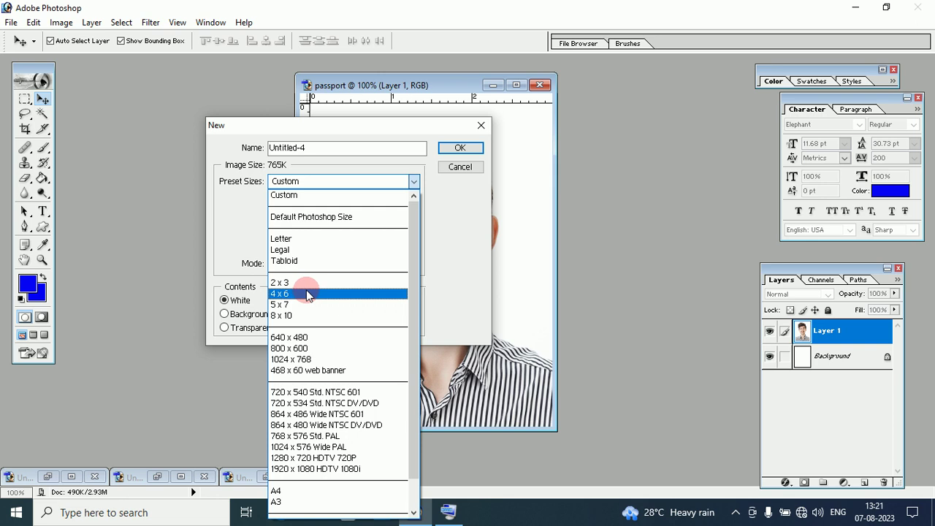
click(308, 295)
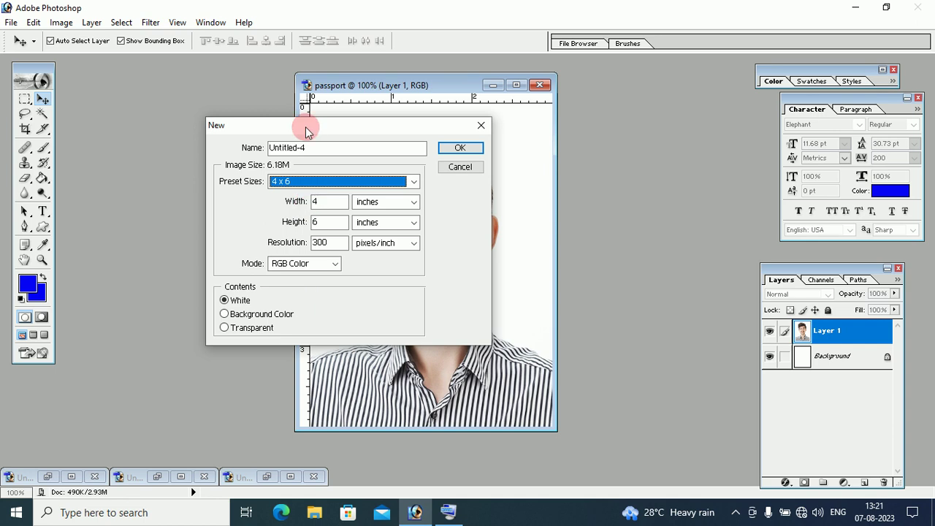
drag(305, 127, 166, 121)
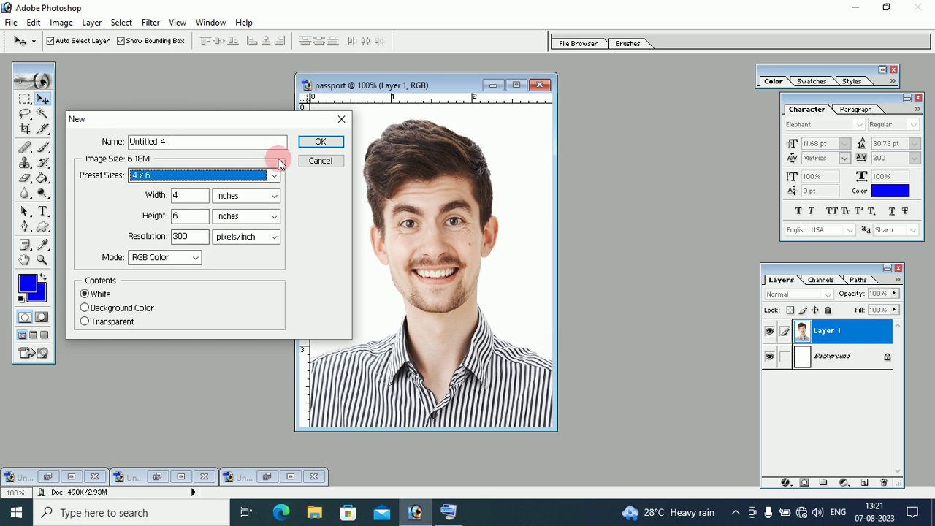
click(318, 142)
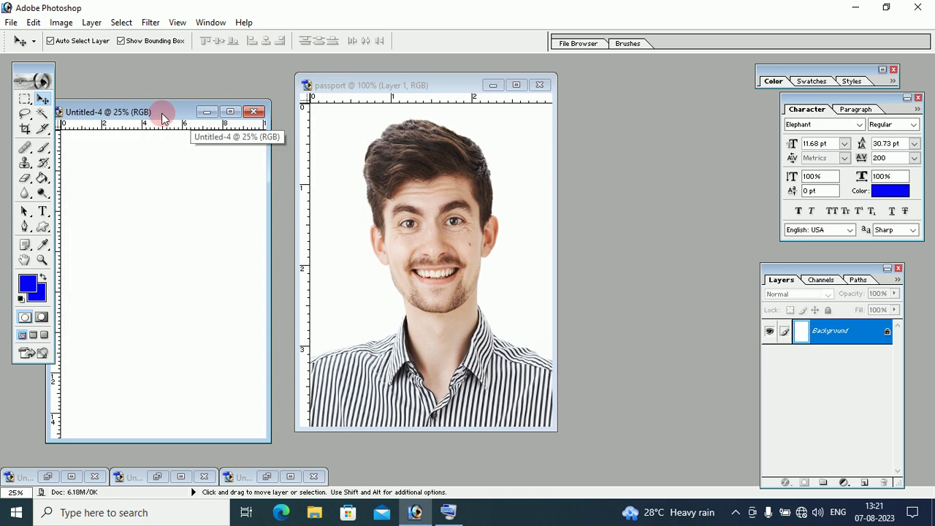
Step: Arrange the blank sheet and passport windows side by side, activating the passport photo
drag(162, 116, 170, 90)
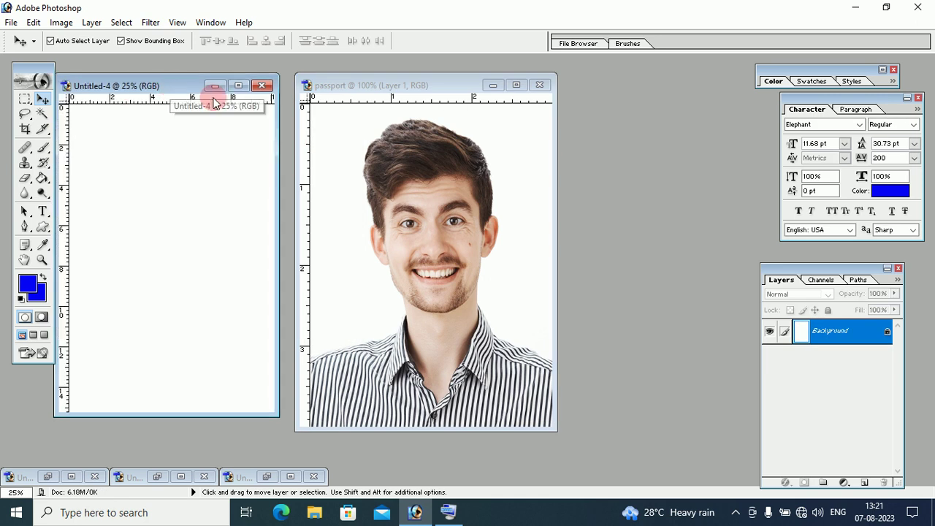
click(385, 195)
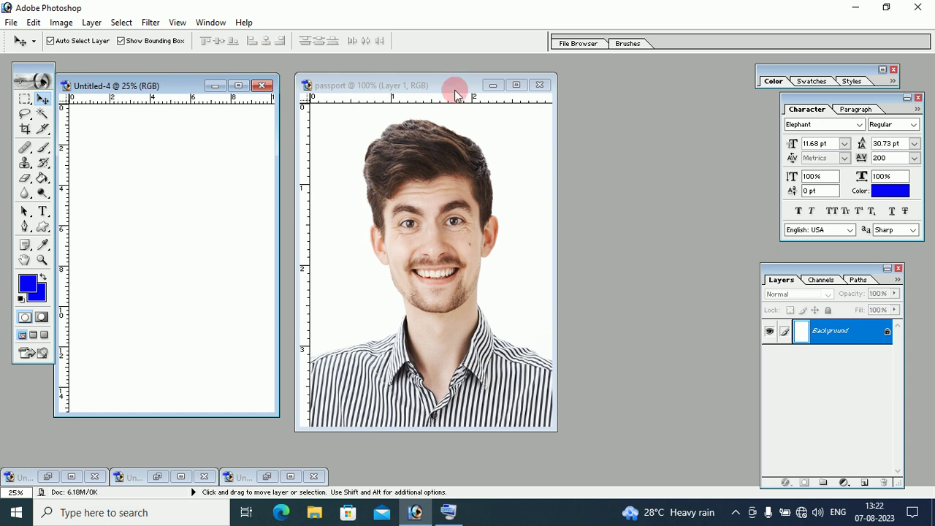
click(421, 178)
drag(420, 178, 131, 147)
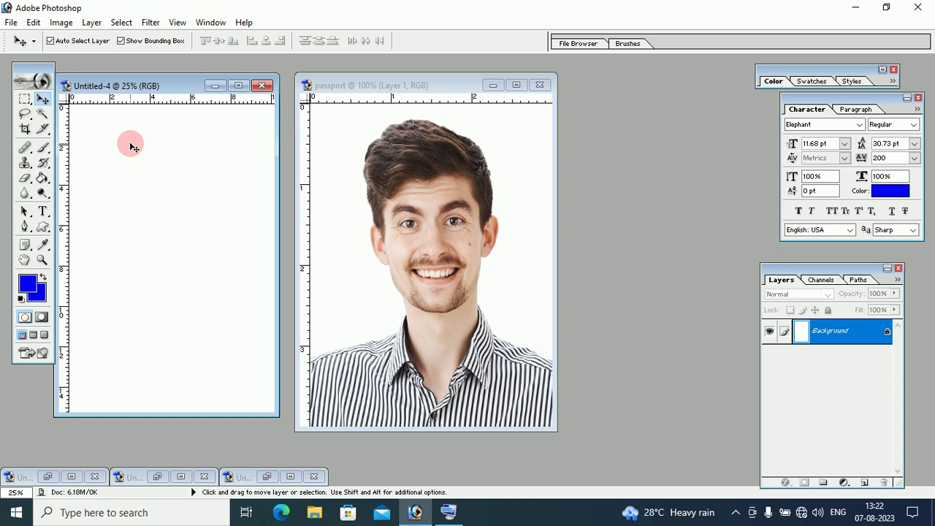
click(407, 157)
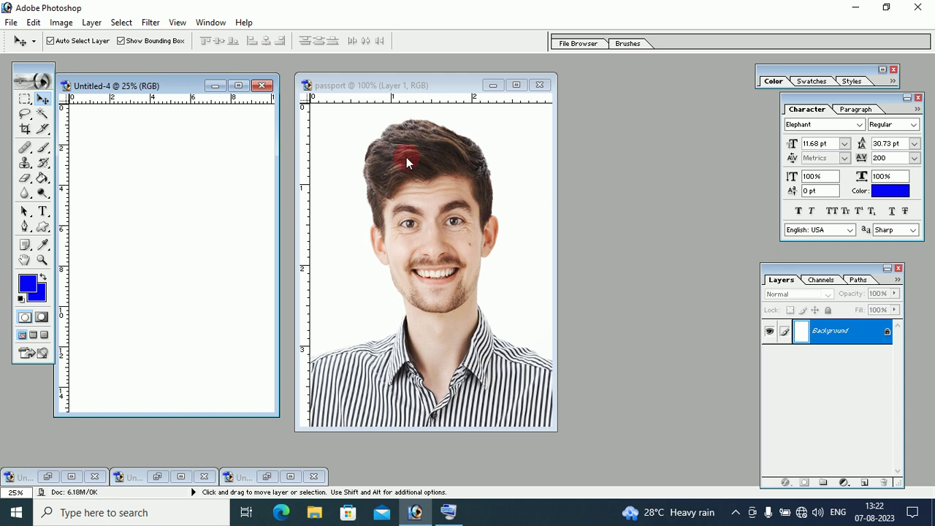
mouse_move(406, 158)
mouse_down()
mouse_move(388, 123)
mouse_move(430, 179)
mouse_move(514, 141)
mouse_up()
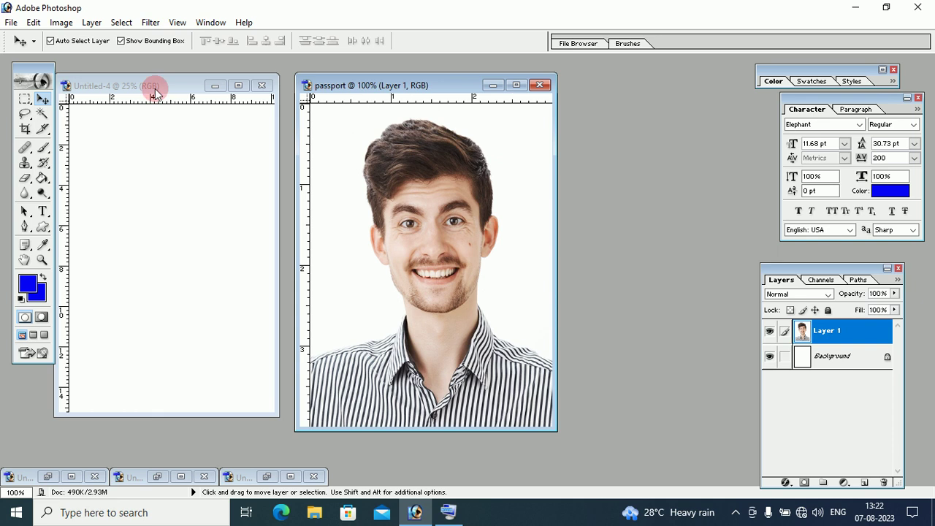
Step: Select all of the passport photo, then maximize and restore its window
click(121, 22)
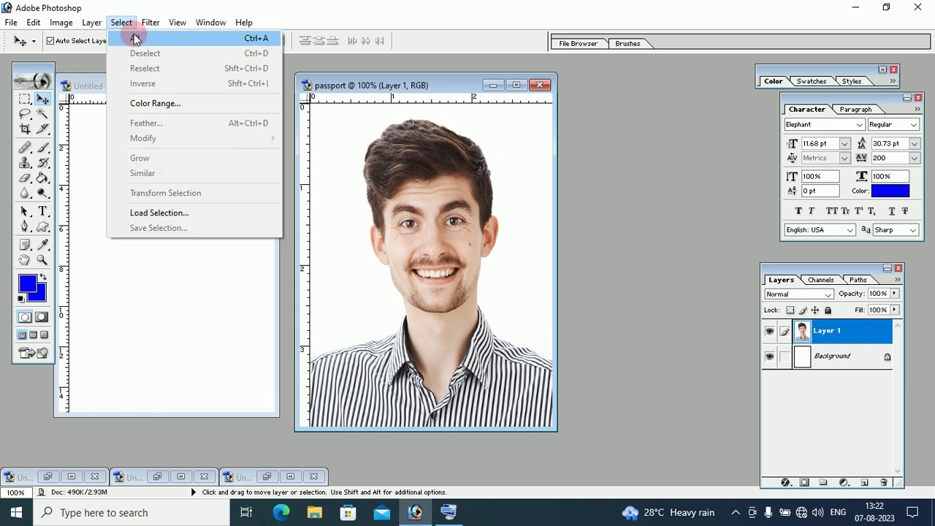
click(135, 39)
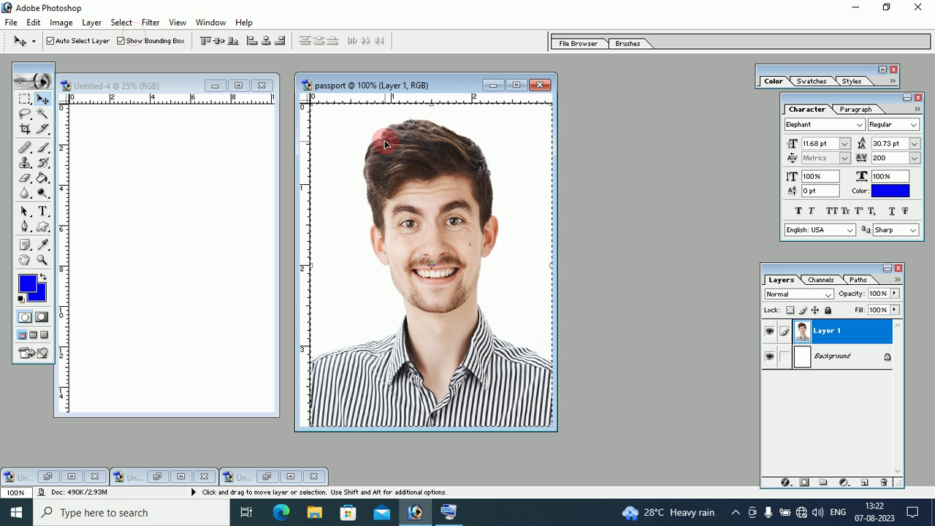
click(516, 86)
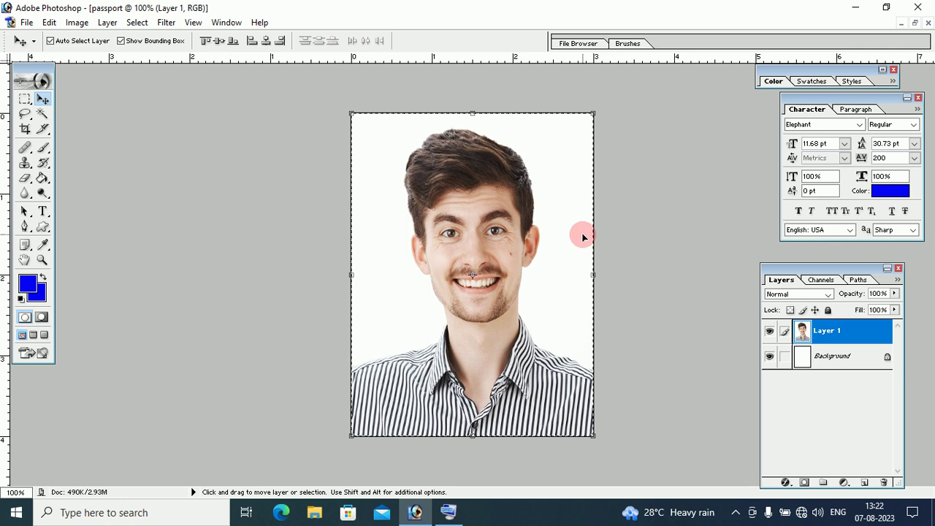
click(913, 27)
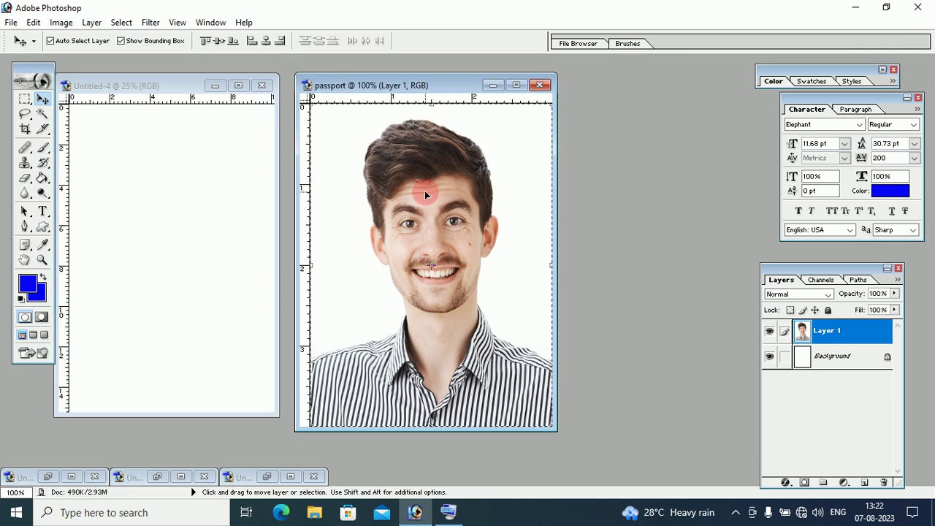
mouse_move(404, 204)
mouse_down()
mouse_move(148, 136)
mouse_move(156, 101)
mouse_move(183, 150)
mouse_up()
click(406, 191)
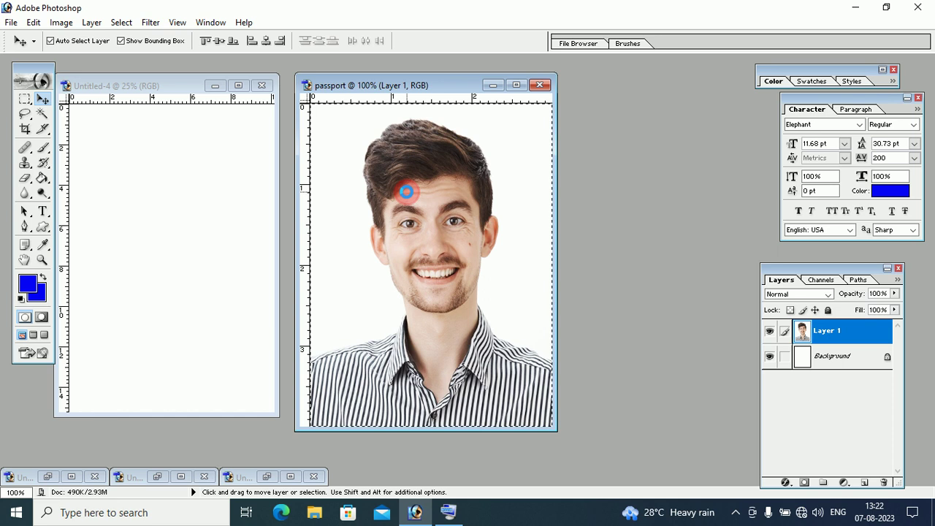
Step: Copy the passport photo into Untitled-4's top-left corner and maximize the passport window again
drag(406, 191, 136, 136)
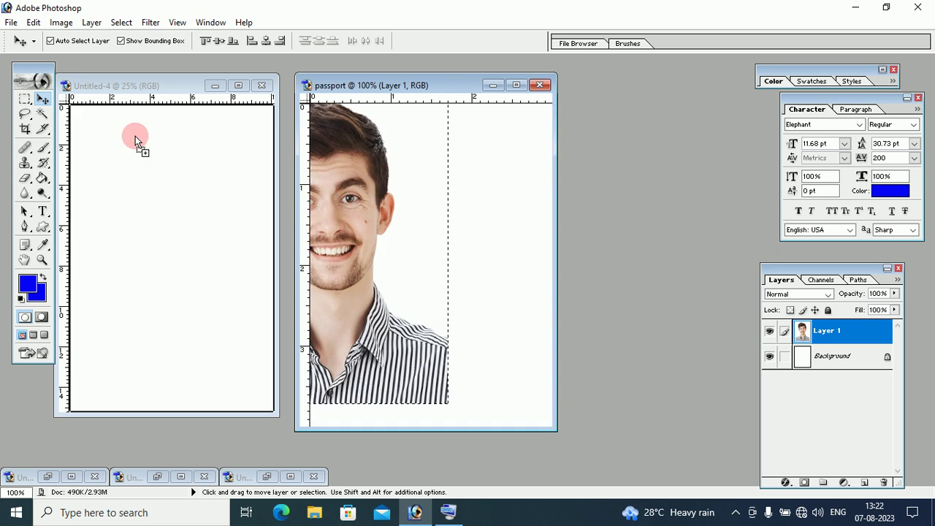
drag(134, 138, 104, 136)
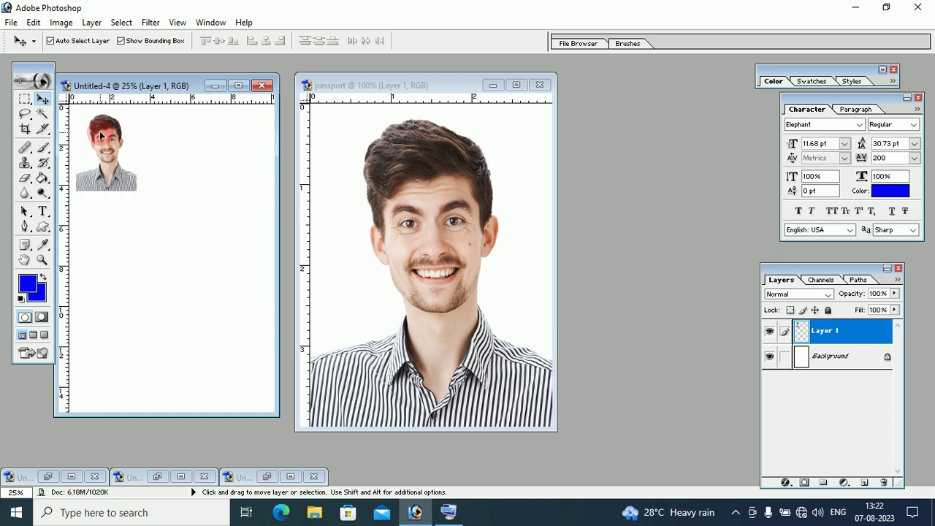
click(100, 135)
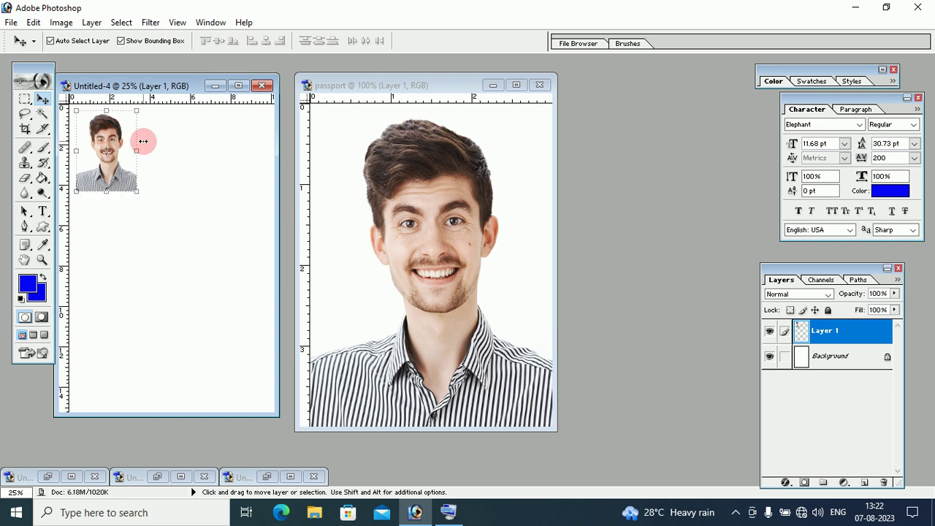
click(140, 218)
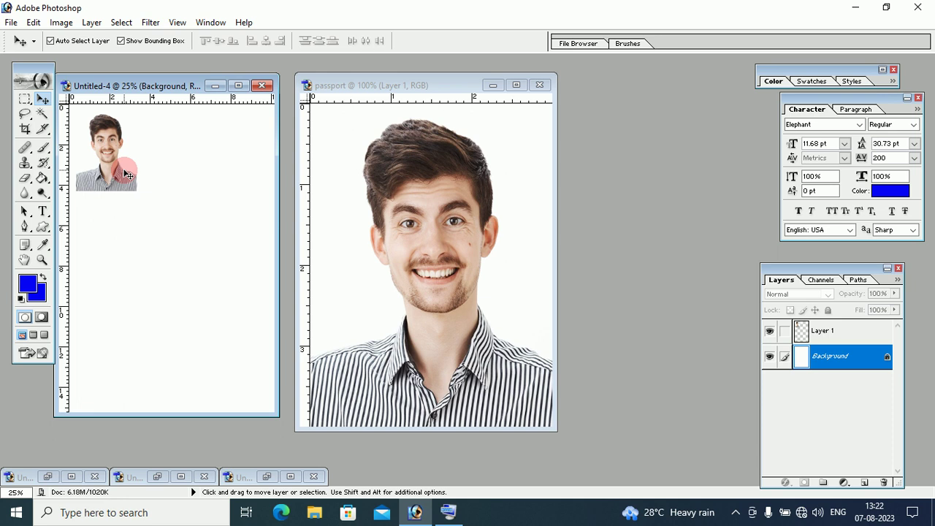
click(426, 211)
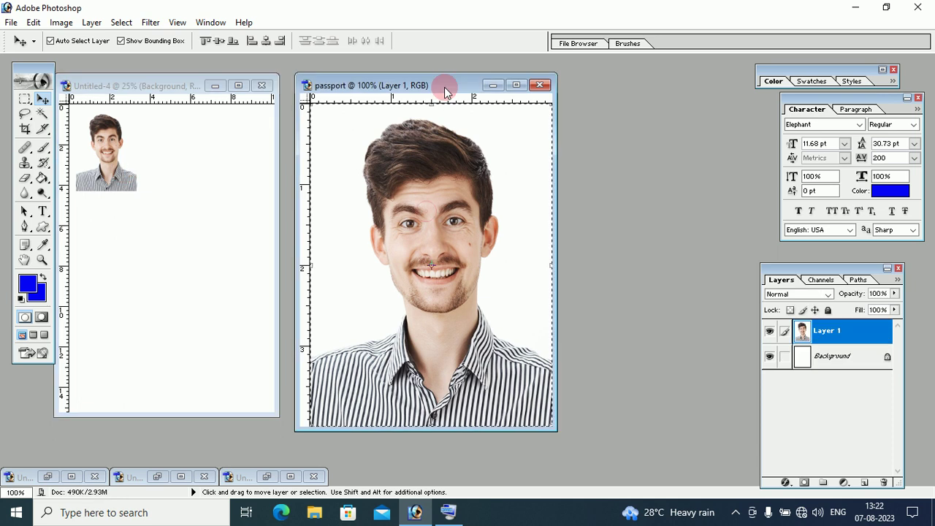
click(516, 85)
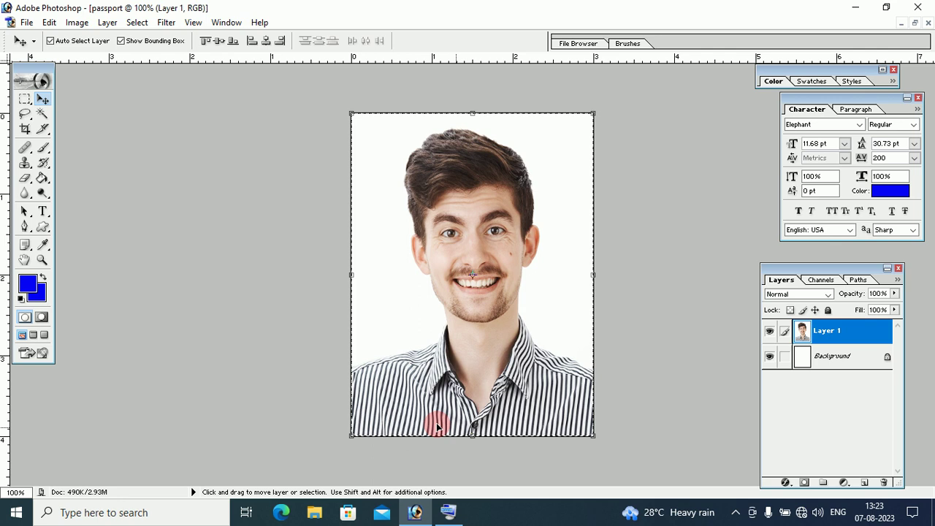
Step: Set up an Edit > Stroke of 4 px width in black (000000)
click(50, 23)
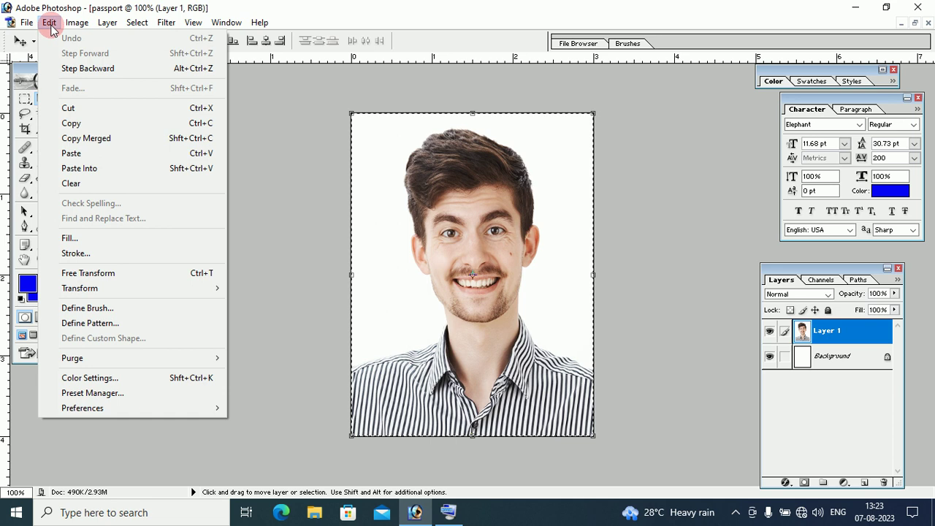
click(86, 254)
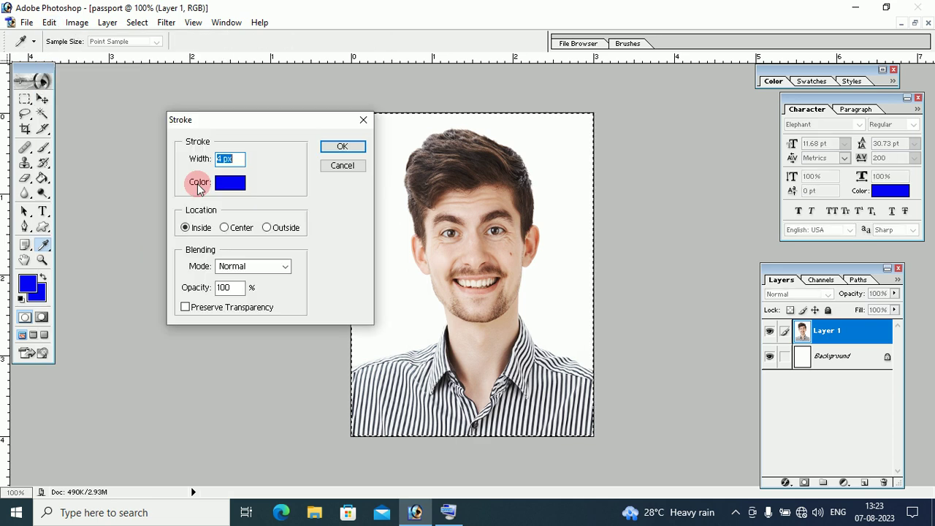
click(239, 159)
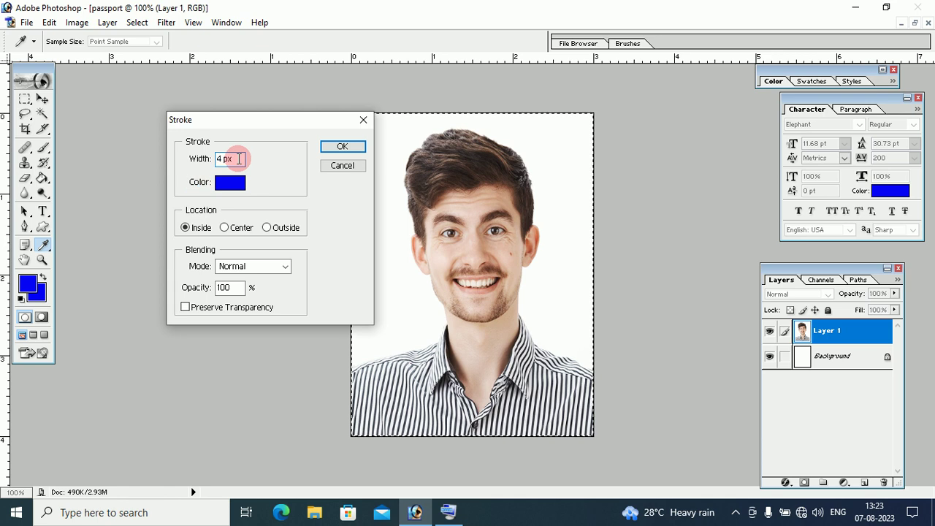
click(230, 183)
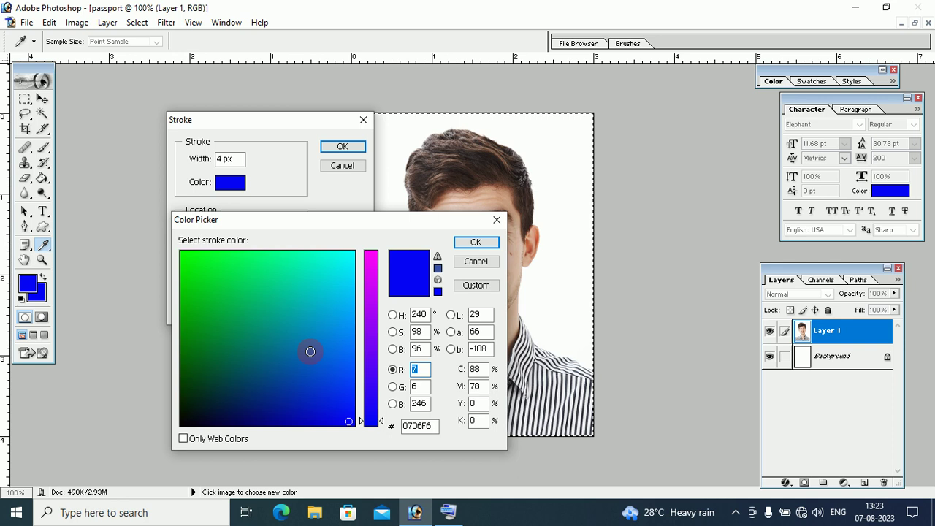
click(184, 421)
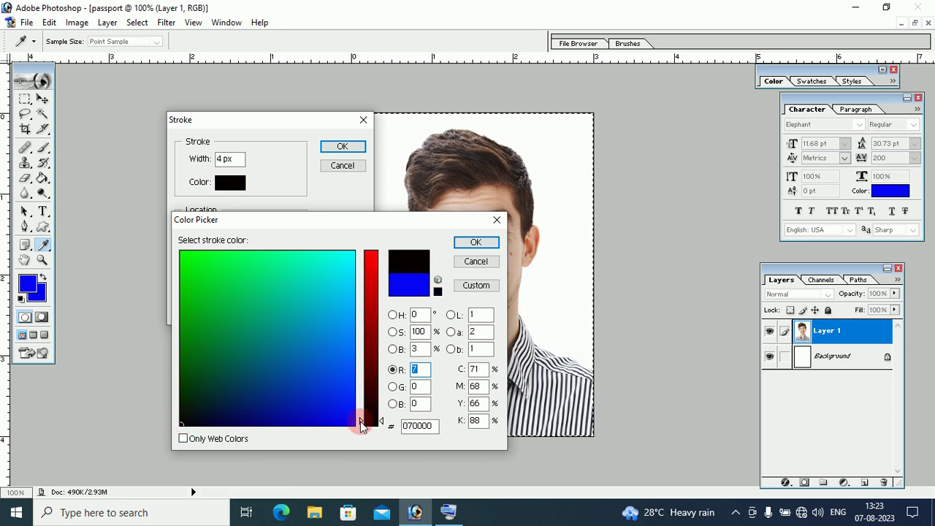
mouse_move(361, 421)
mouse_down()
mouse_move(362, 390)
mouse_move(361, 431)
mouse_up()
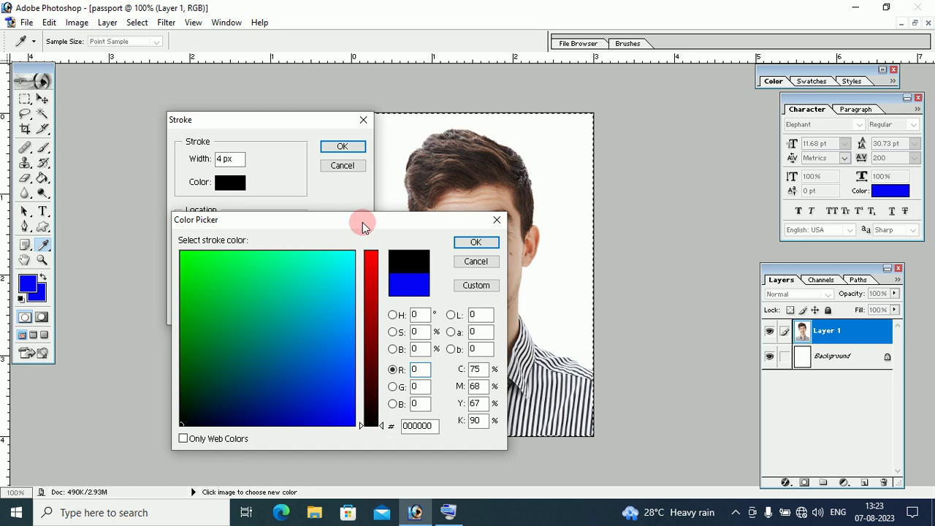
drag(363, 222, 307, 227)
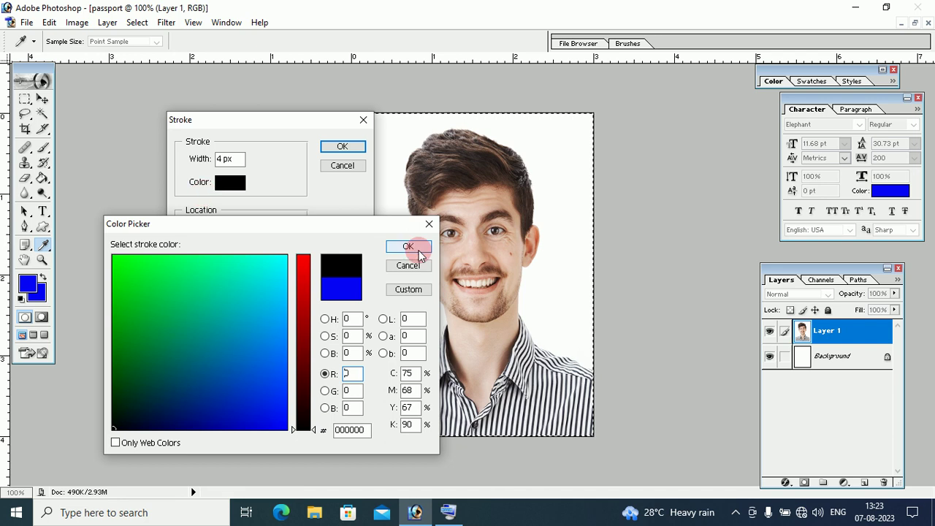
click(406, 246)
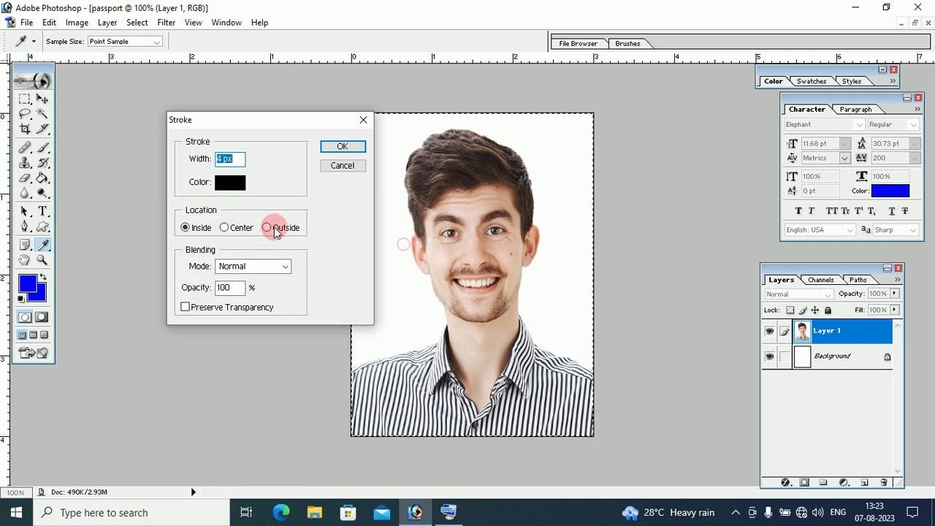
Step: Set the stroke location to Inside and apply the 4 px black border
click(188, 232)
click(598, 126)
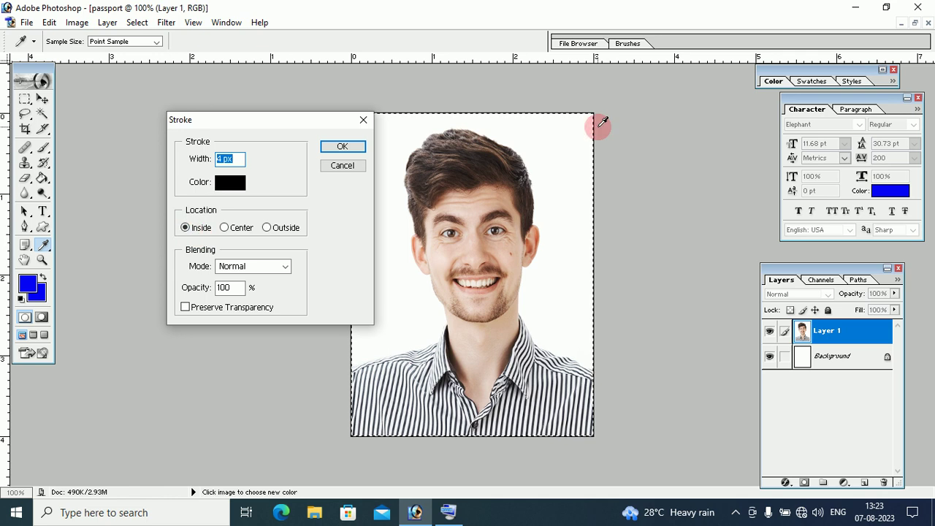
drag(598, 125, 593, 120)
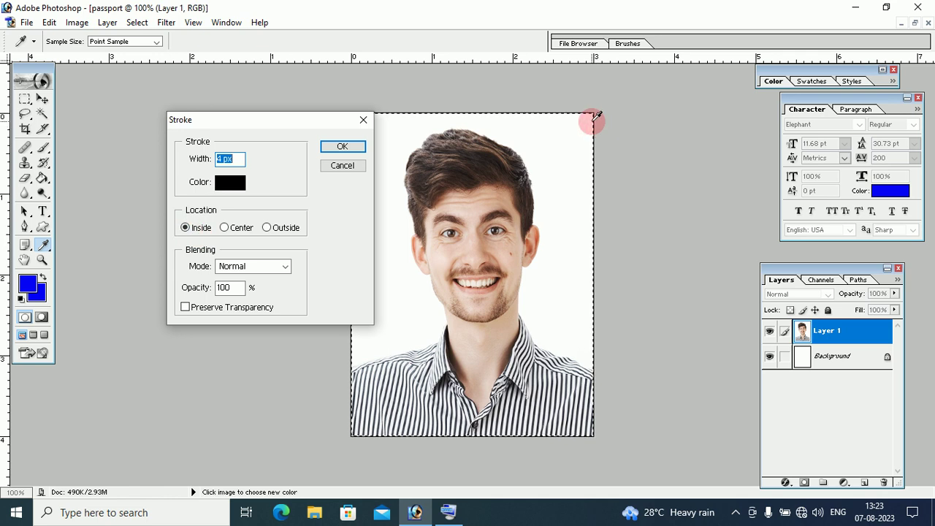
click(180, 233)
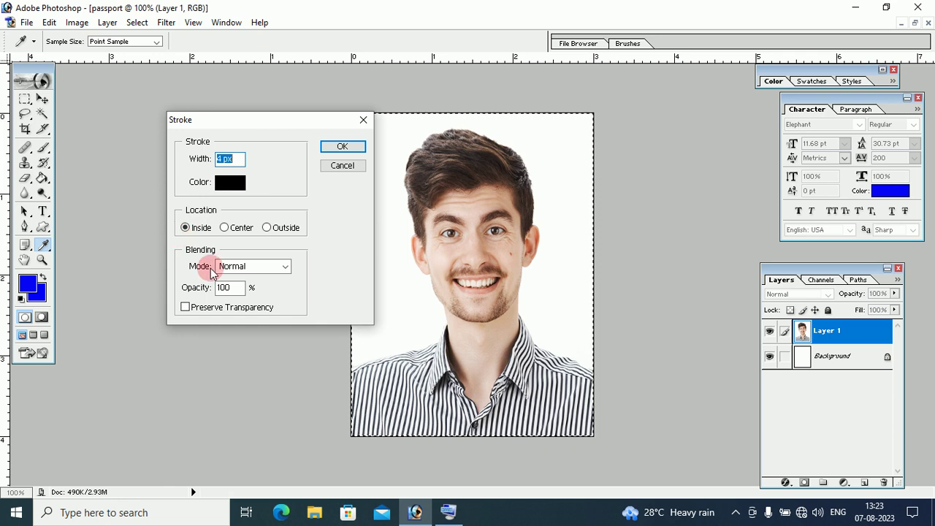
click(334, 147)
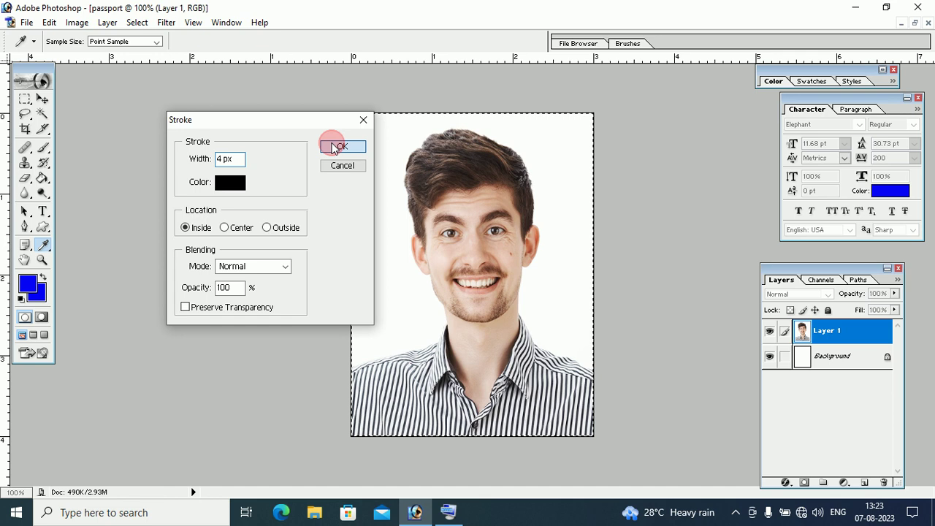
key(v)
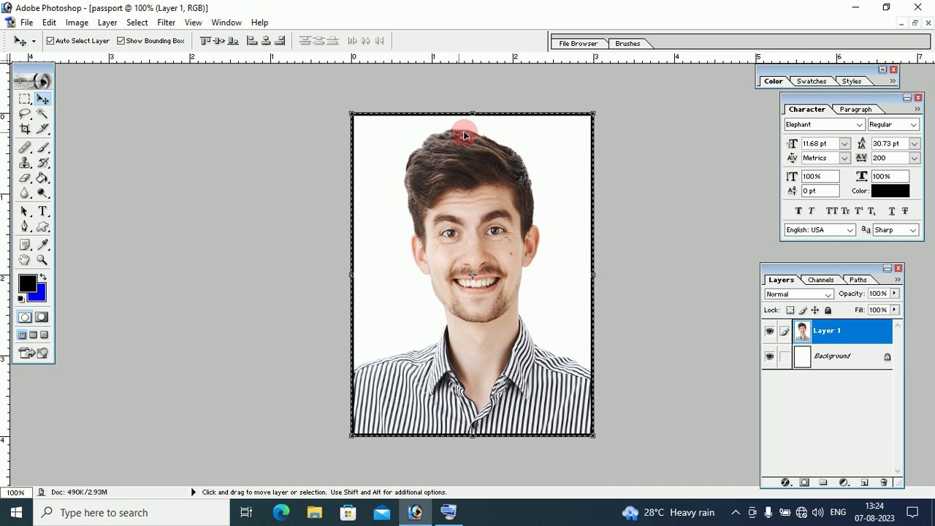
Step: Drag the bordered photo into Untitled-4 as Layer 2, placed beside the first photo
click(915, 24)
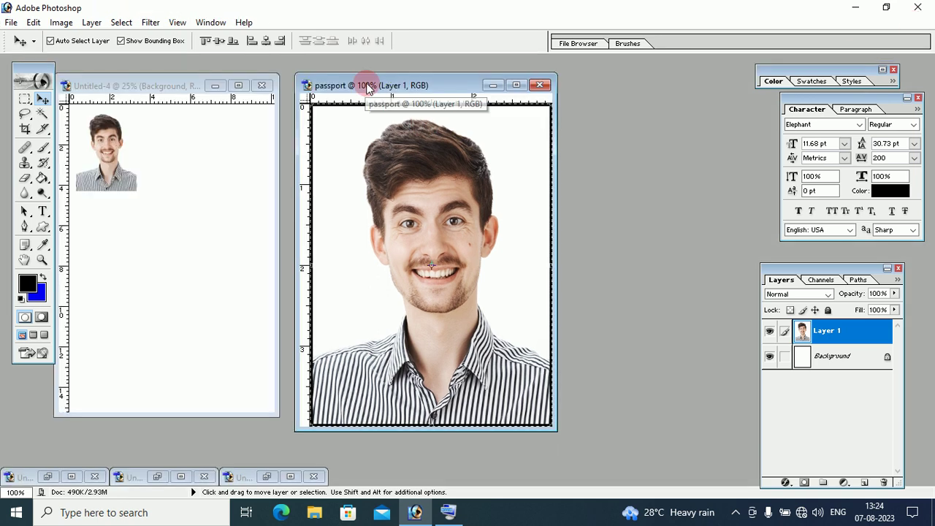
drag(367, 87, 414, 87)
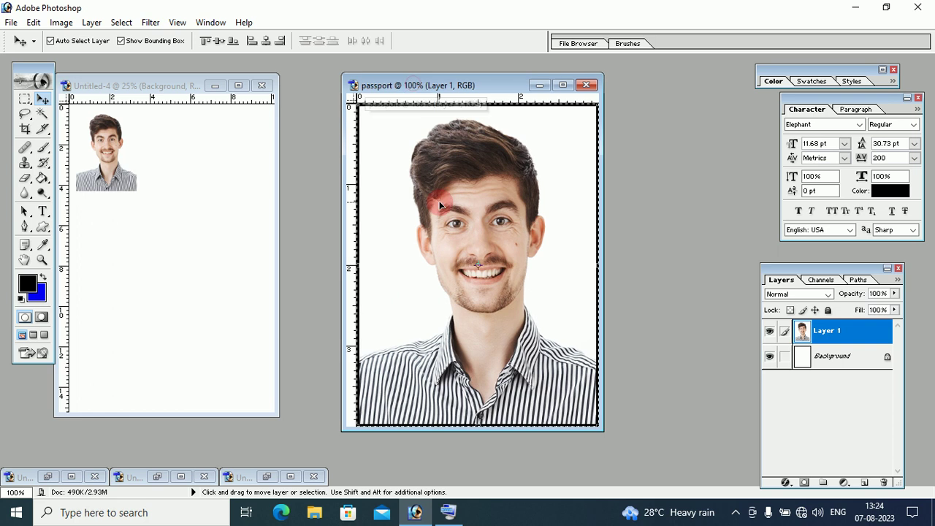
drag(439, 201, 215, 172)
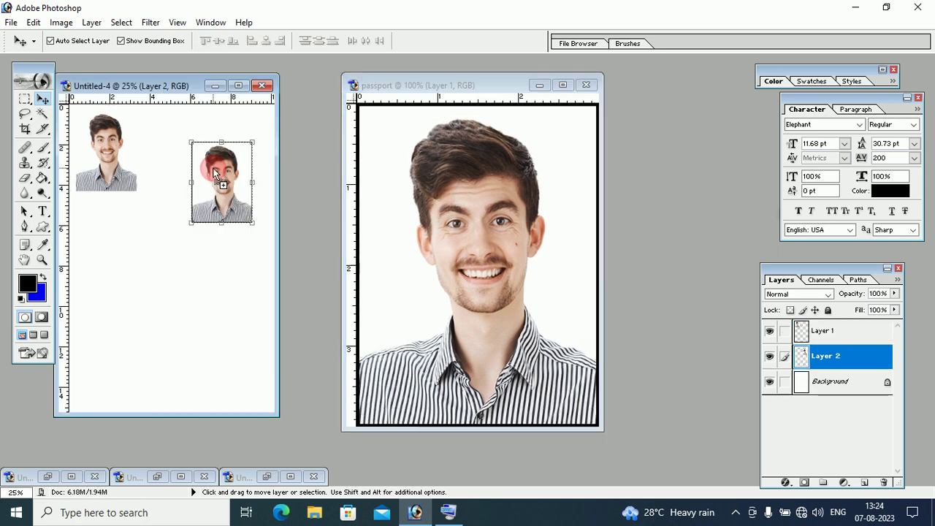
drag(215, 172, 169, 139)
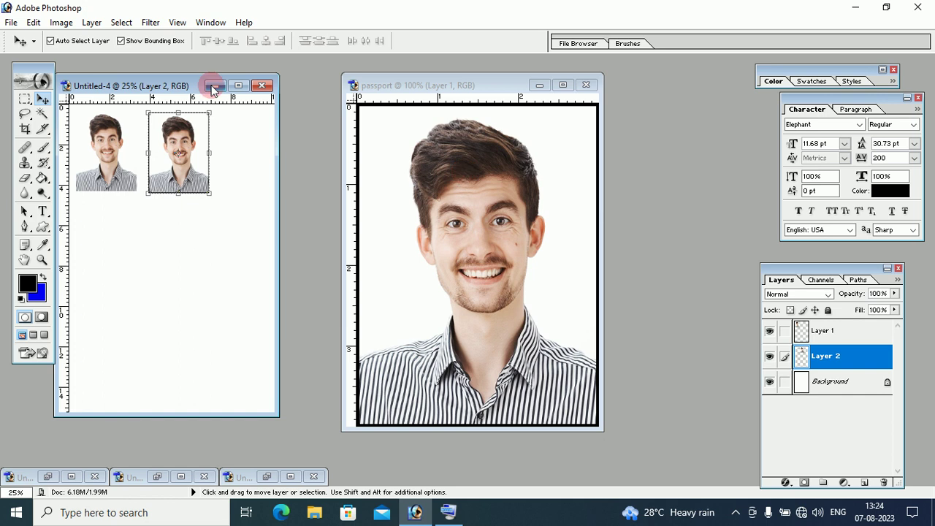
drag(168, 86, 185, 86)
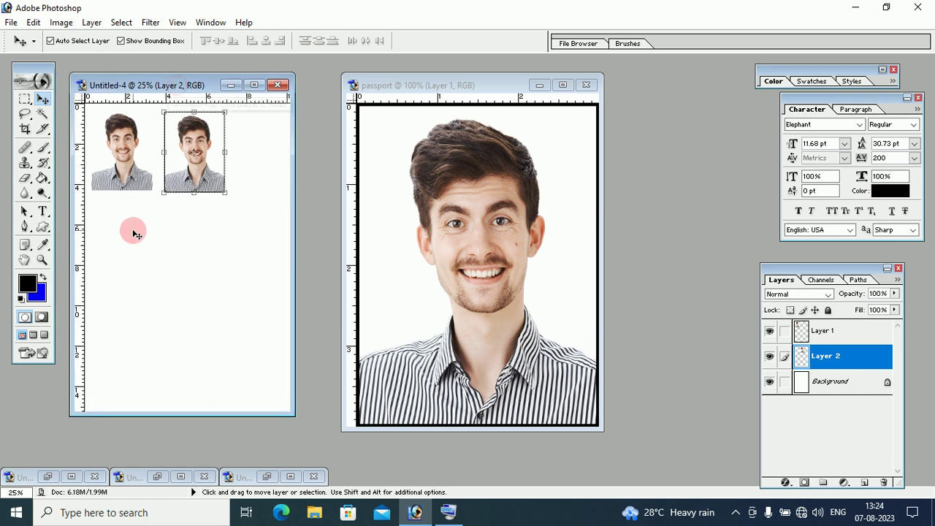
Step: Zoom into and maximize Untitled-4, then Alt-drag Layer 2 rightward as a third photo
click(43, 260)
click(197, 151)
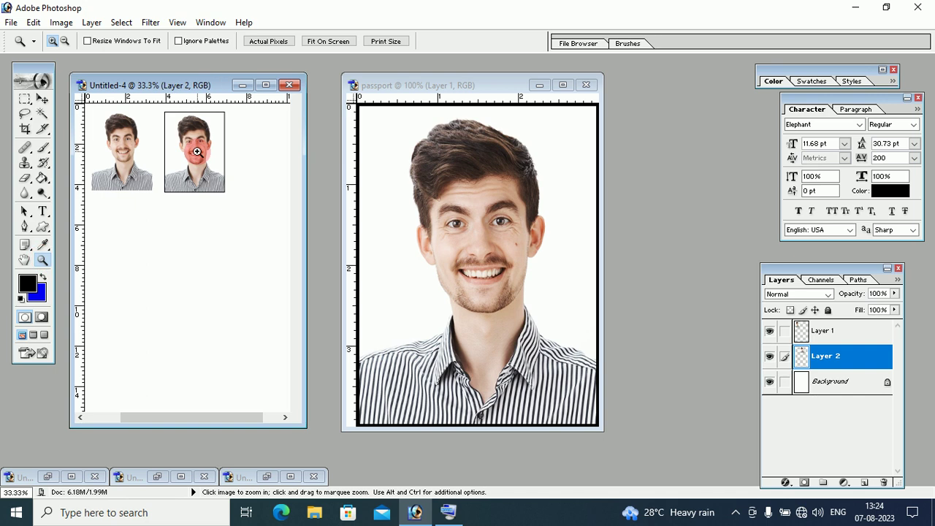
click(266, 85)
click(42, 100)
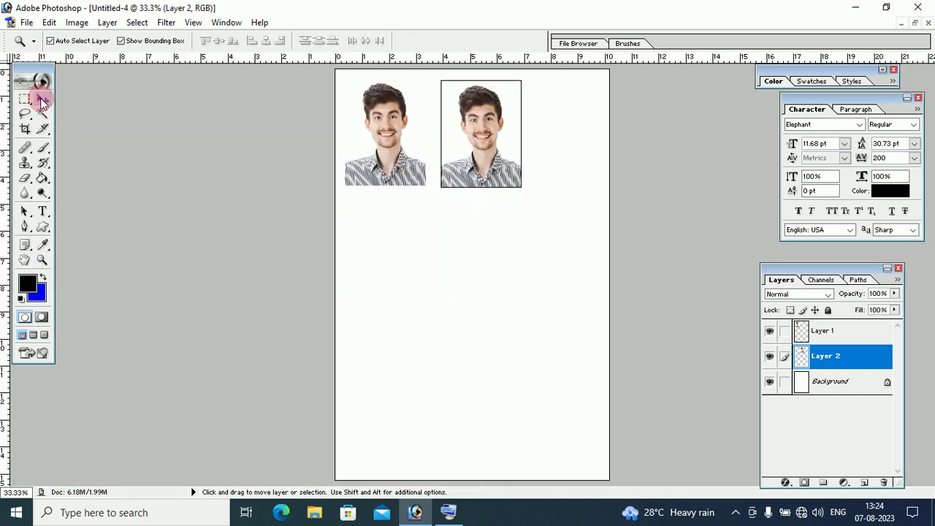
click(460, 137)
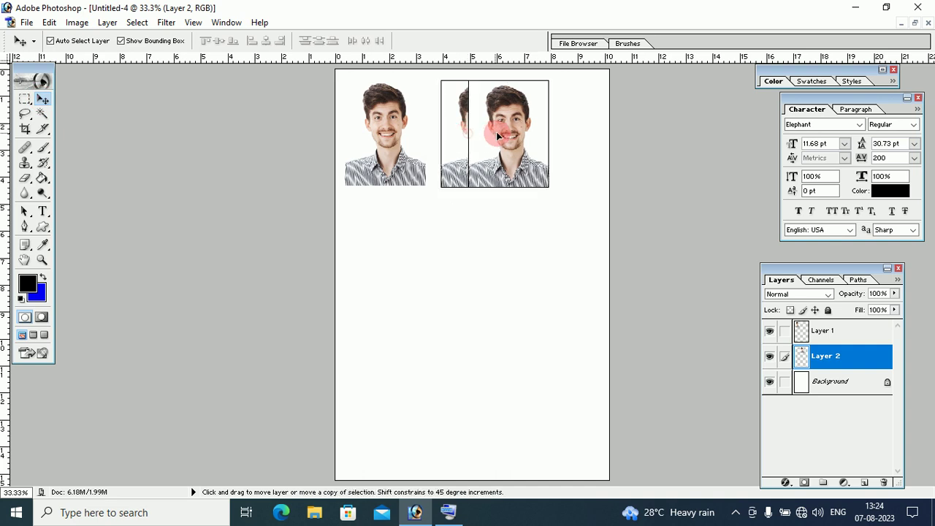
drag(467, 135, 551, 134)
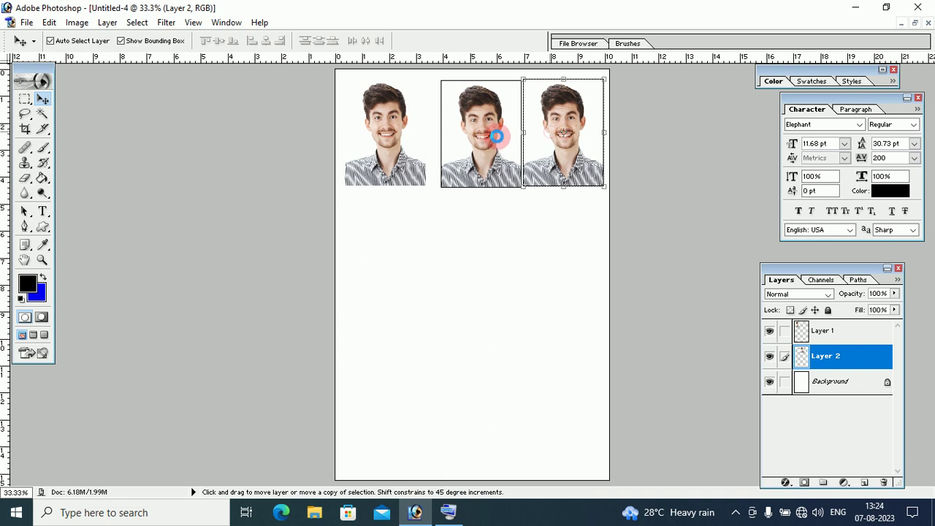
alt+click(497, 136)
Step: Link Layer 1, Layer 2 and Layer 2 copy, and nudge the row down
click(499, 153)
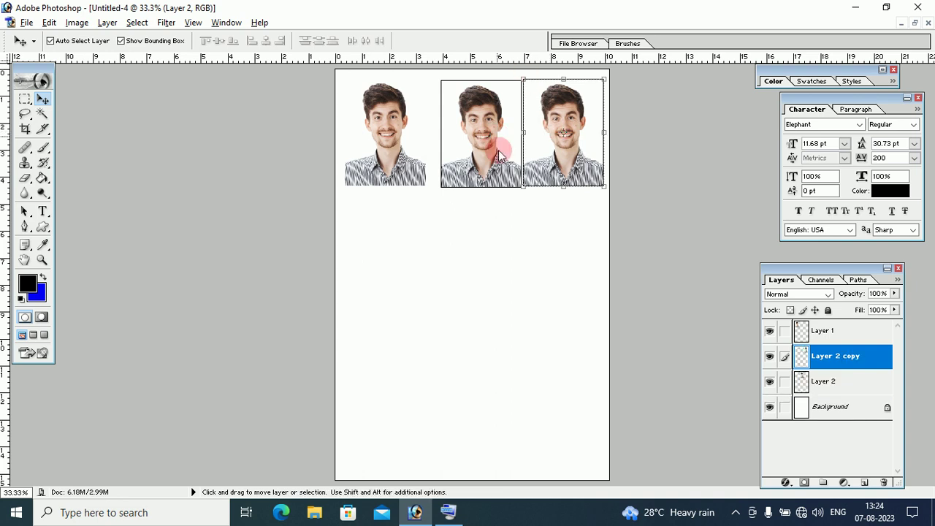
click(389, 152)
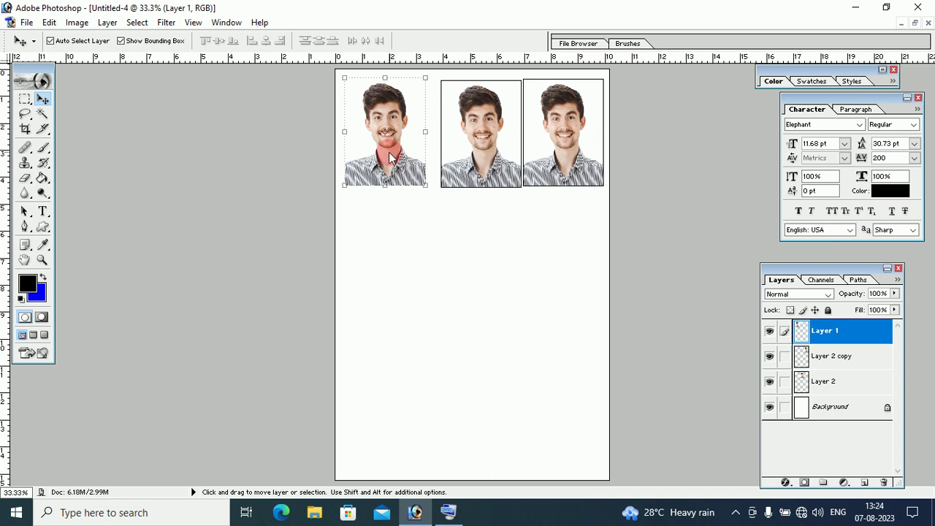
shift+click(401, 154)
shift+click(478, 141)
shift+click(546, 137)
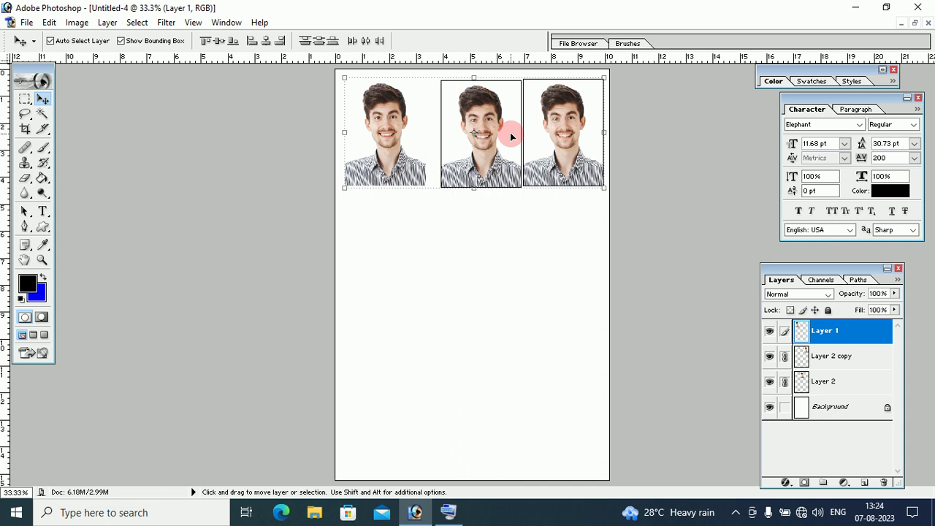
mouse_move(510, 133)
mouse_down()
mouse_move(496, 176)
mouse_move(492, 137)
mouse_move(498, 131)
mouse_move(499, 201)
mouse_move(496, 134)
mouse_up()
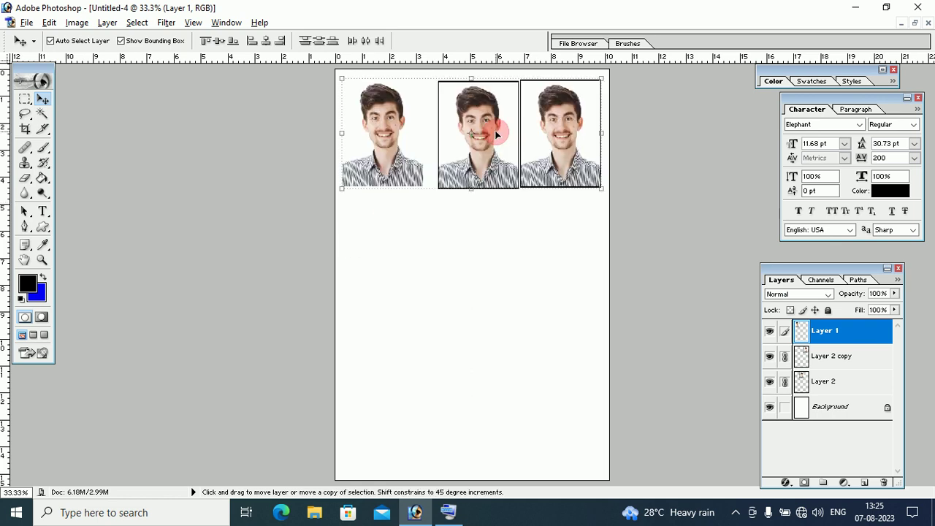
click(496, 133)
drag(495, 131, 496, 133)
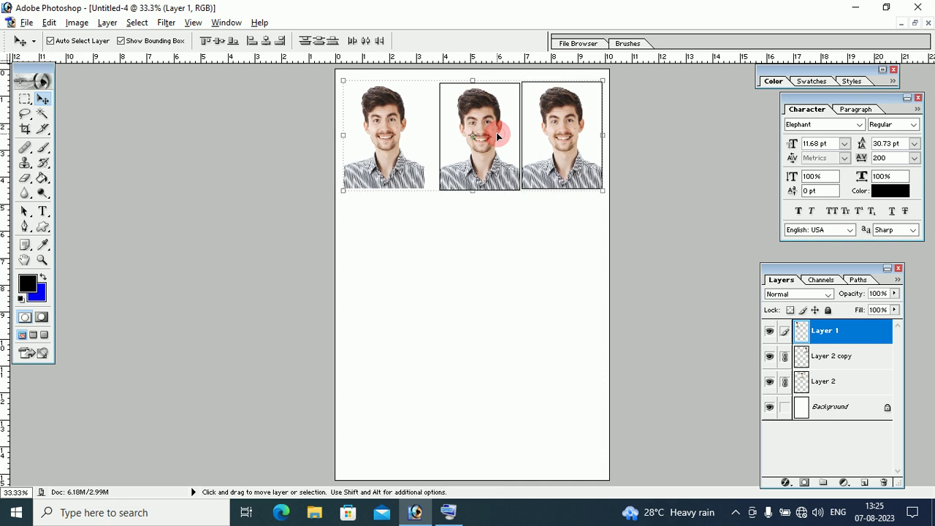
click(553, 160)
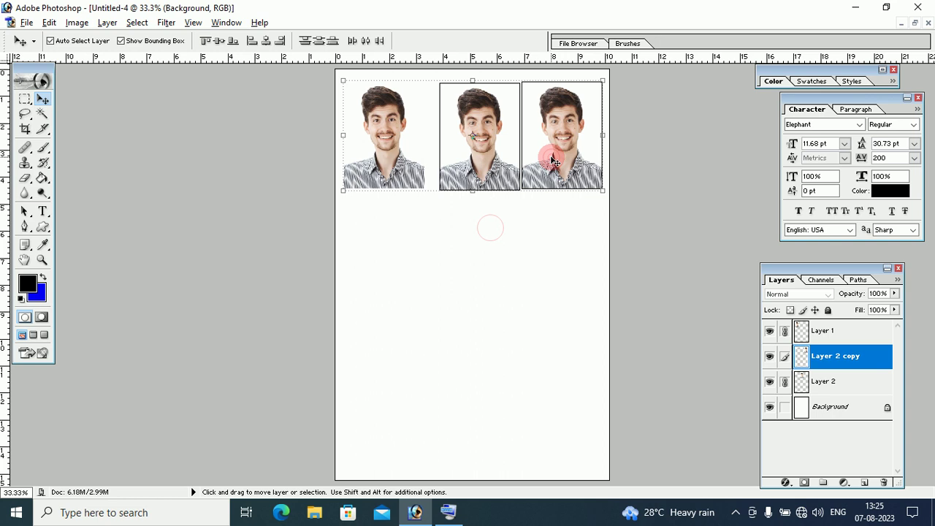
Step: Select the right-hand photo and unlink its layers so it moves on its own
click(529, 263)
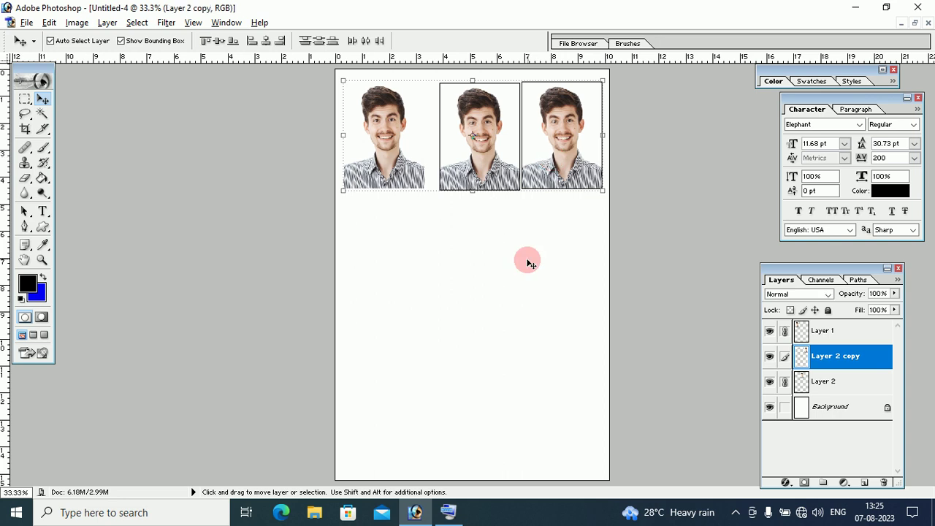
click(565, 154)
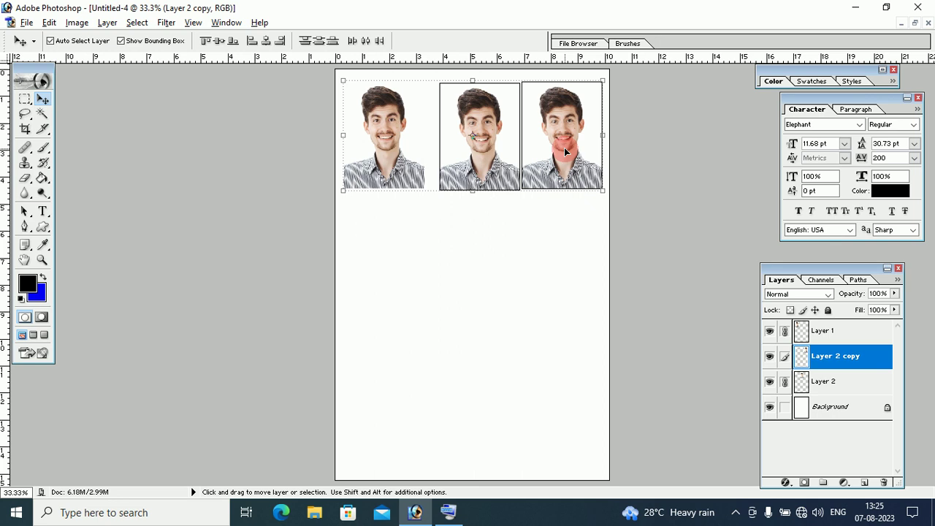
click(785, 332)
click(785, 332)
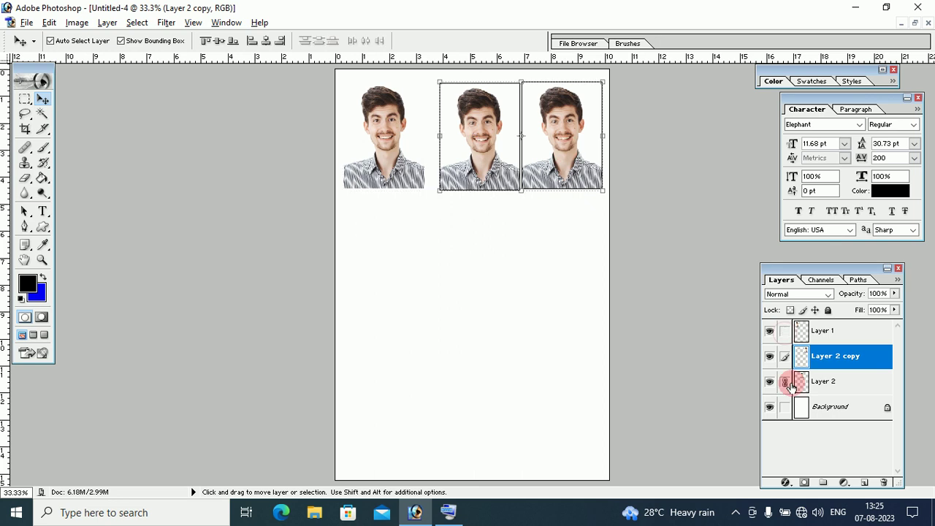
click(785, 382)
Step: Alt-drag three copies of the photo into a second row and align them
key(alt)
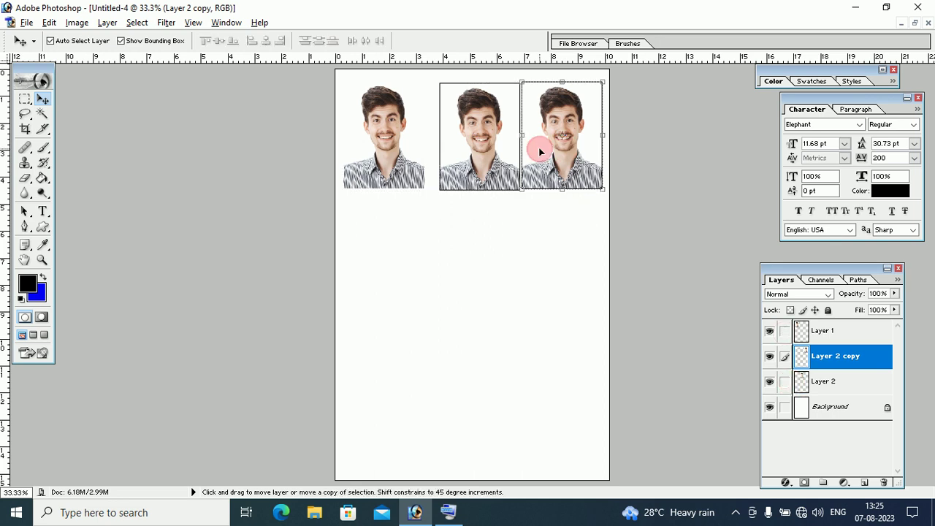
drag(540, 152, 368, 261)
alt+click(387, 244)
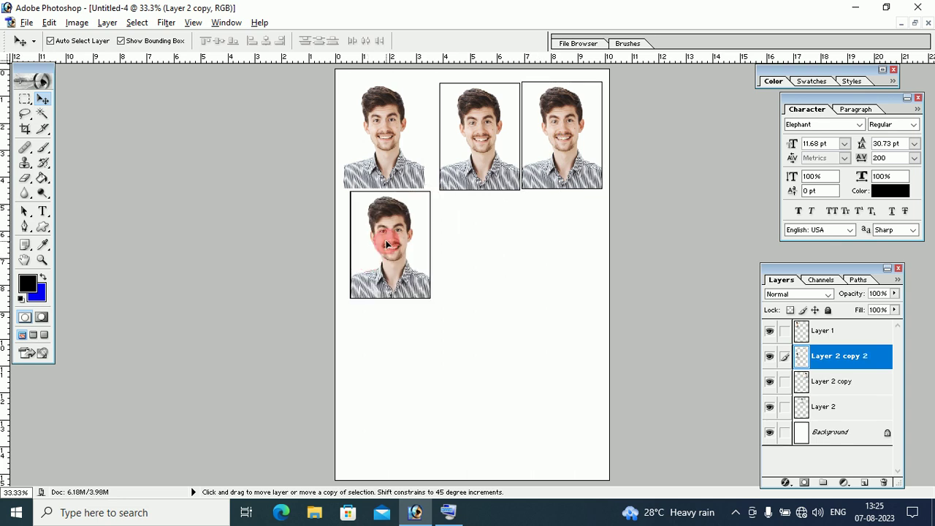
mouse_move(387, 245)
mouse_down()
mouse_move(564, 246)
mouse_move(397, 243)
mouse_up()
alt+click(477, 249)
alt+click(560, 241)
click(400, 242)
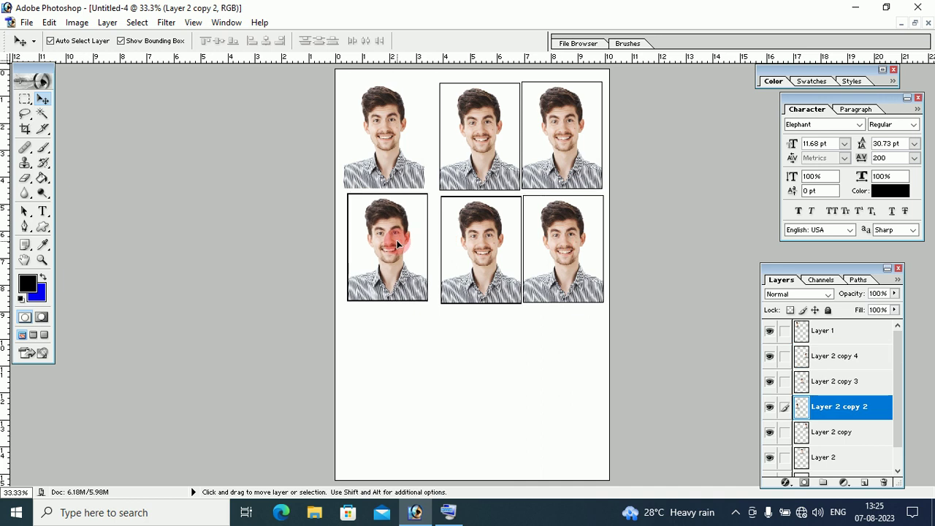
click(456, 240)
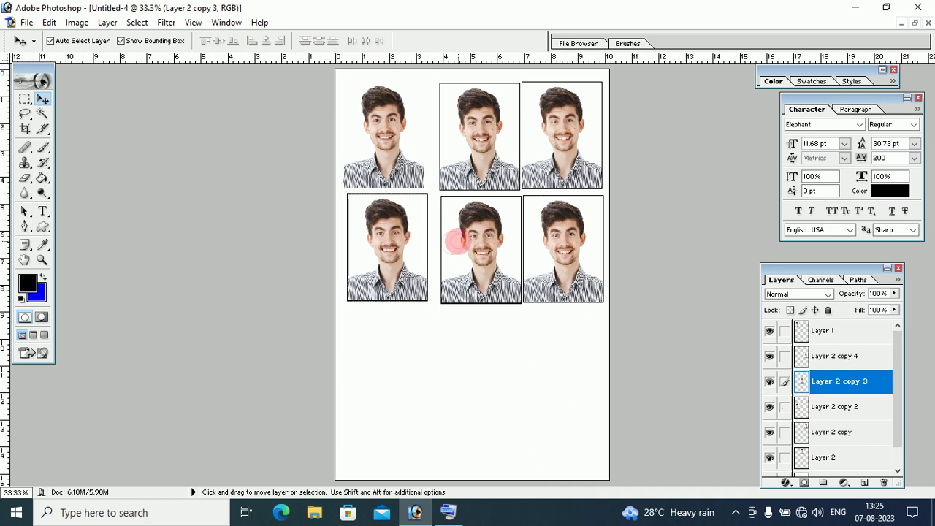
drag(503, 250, 501, 246)
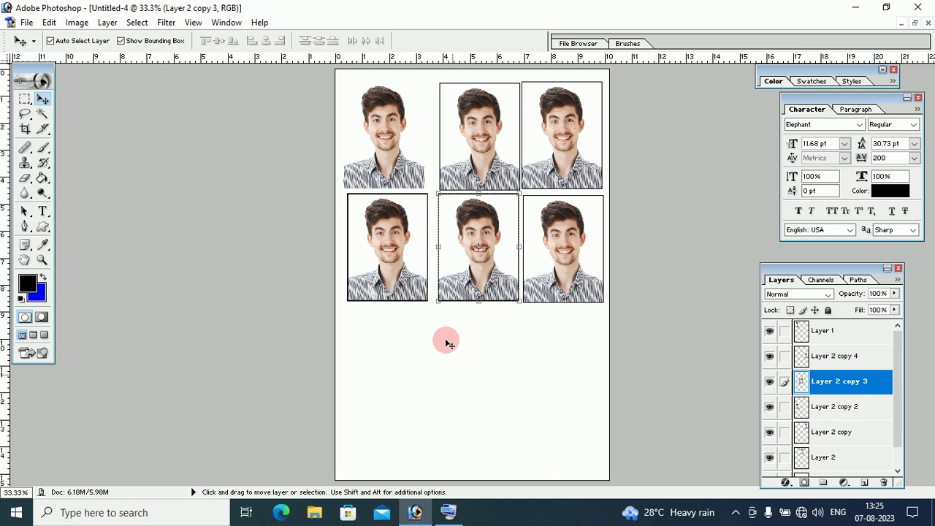
Step: Copy the second row's left photo down to start a third row below
click(400, 256)
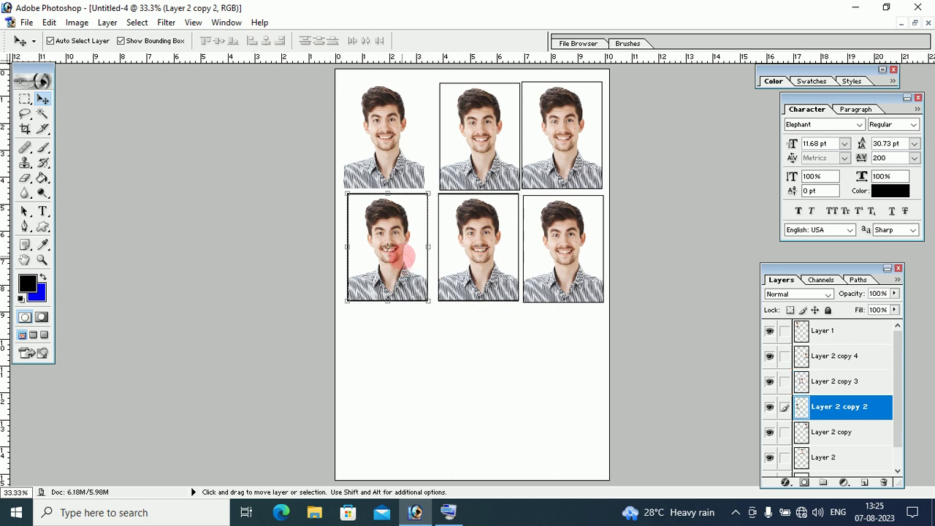
drag(400, 255, 408, 377)
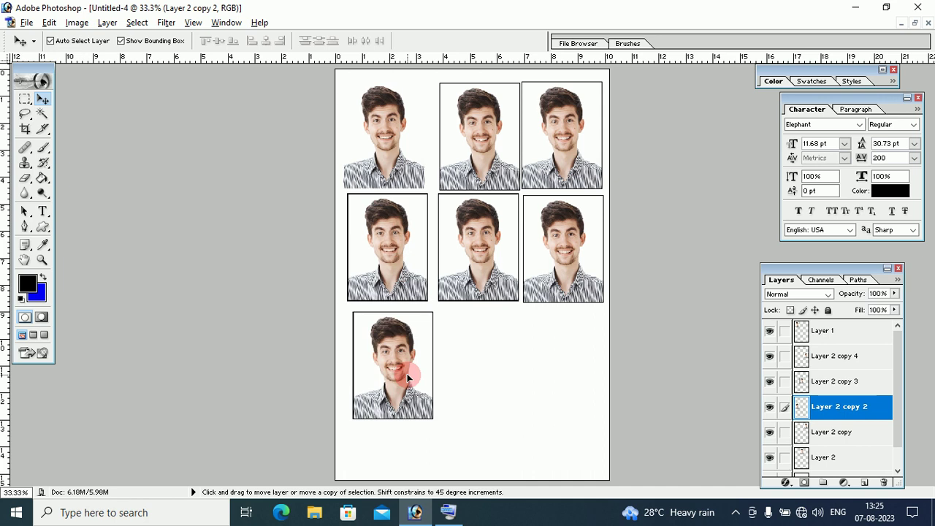
drag(408, 377, 410, 369)
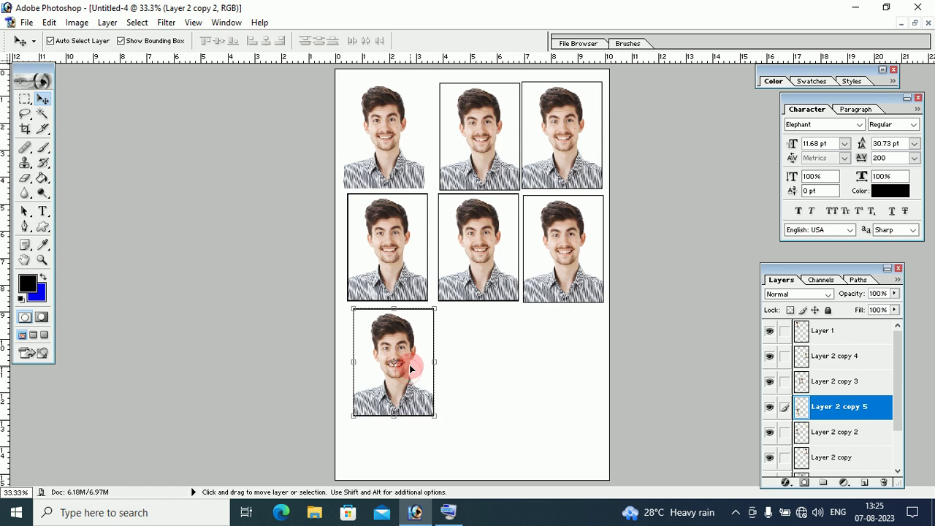
click(50, 23)
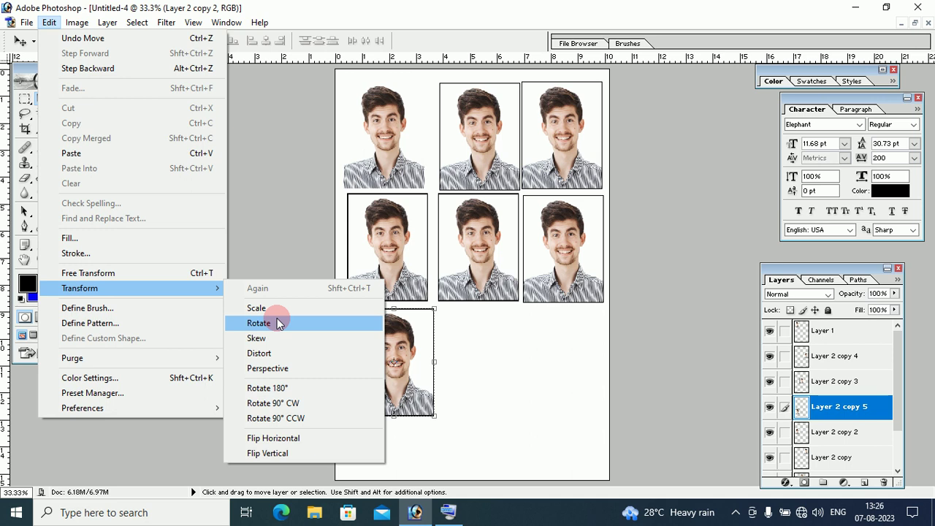
Step: Rotate the bottom photo 90° clockwise and duplicate it into four sideways copies along the bottom
click(259, 323)
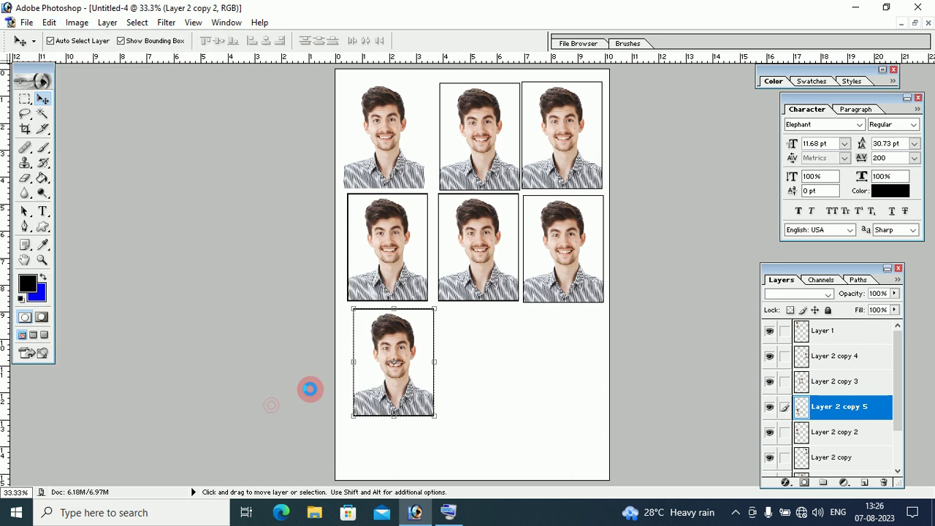
mouse_move(309, 388)
mouse_down()
mouse_move(413, 346)
mouse_move(468, 339)
mouse_move(412, 340)
mouse_move(522, 340)
mouse_move(404, 421)
mouse_up()
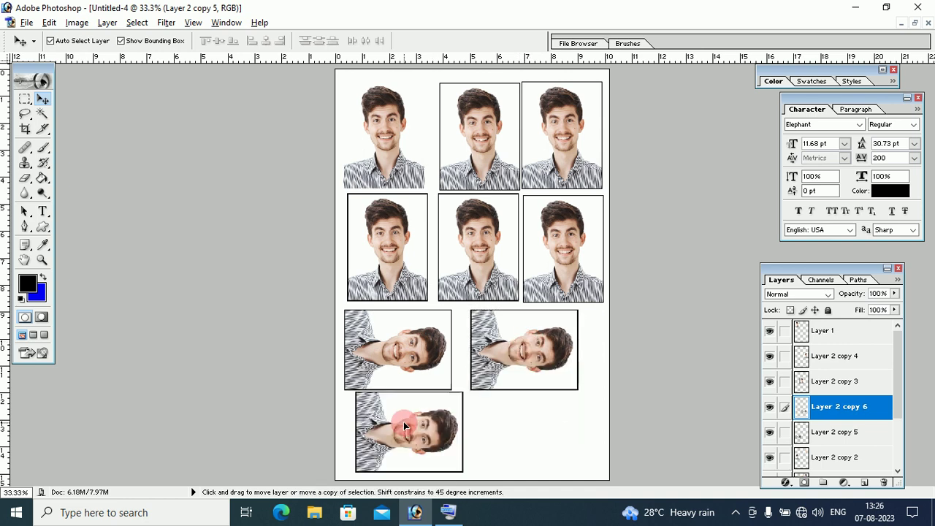
drag(403, 421, 520, 423)
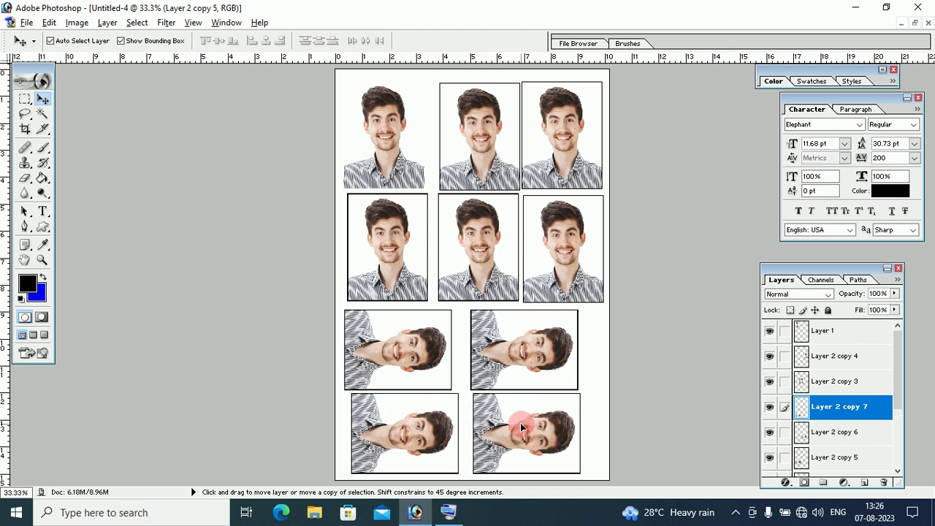
alt+click(520, 422)
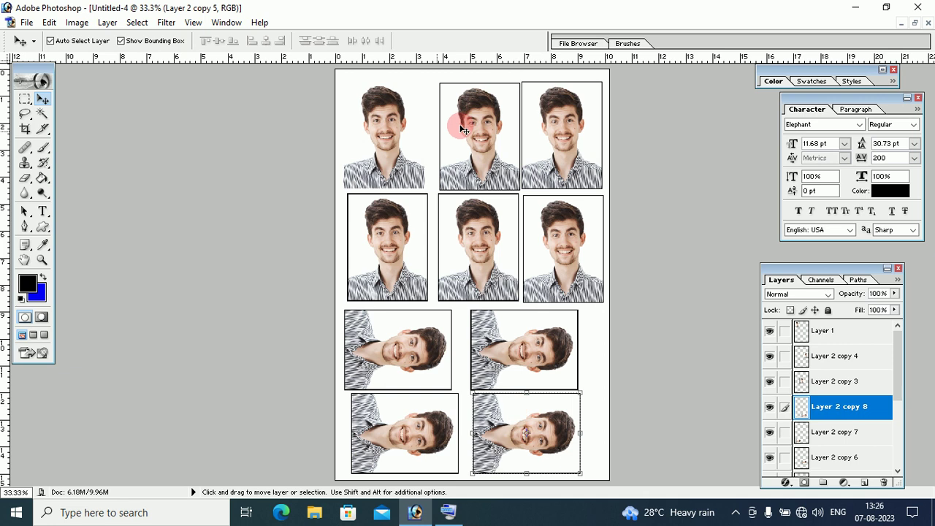
click(589, 344)
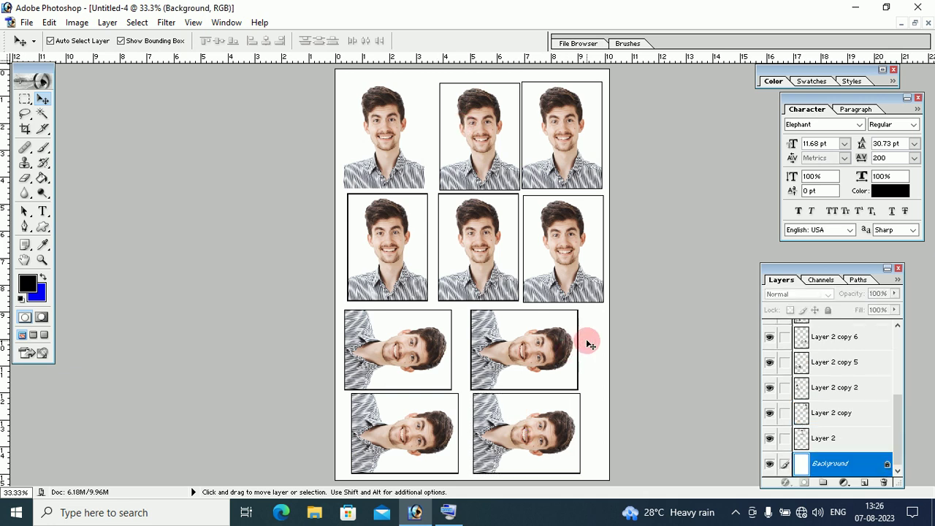
click(497, 282)
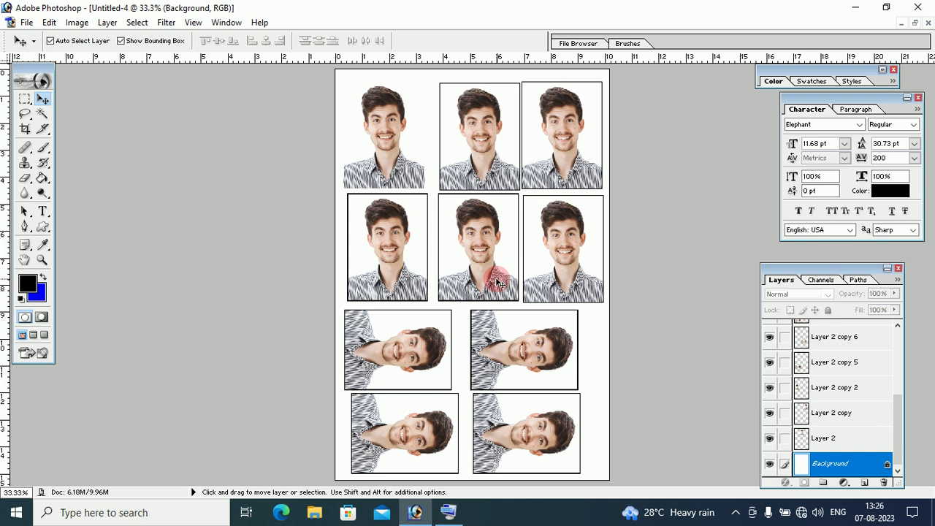
click(29, 259)
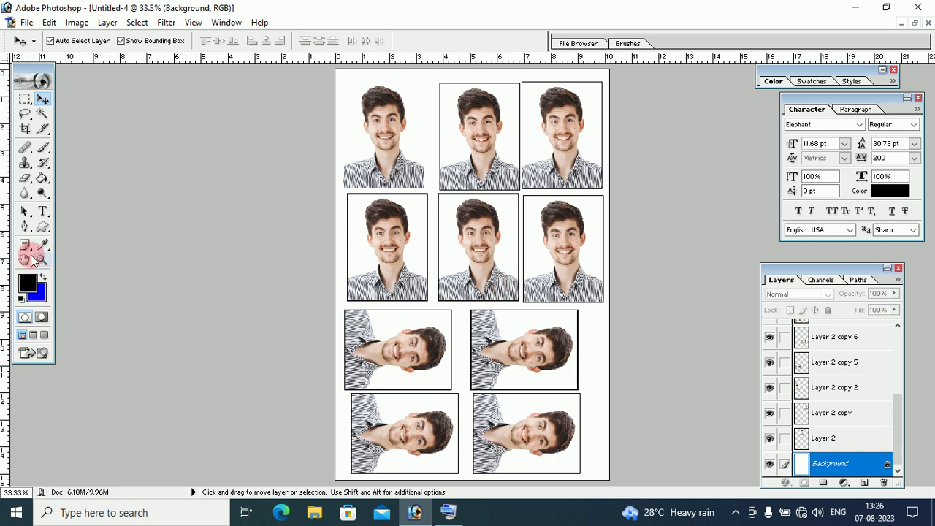
click(478, 263)
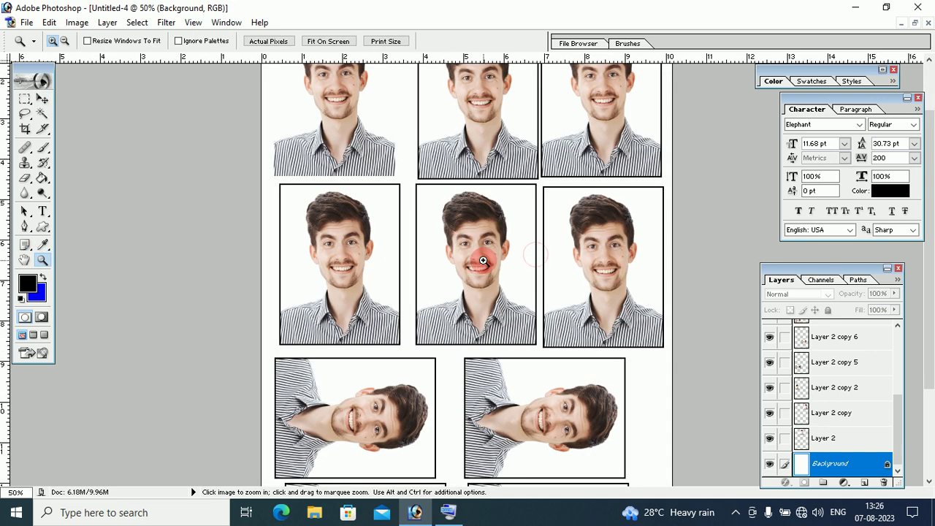
click(420, 251)
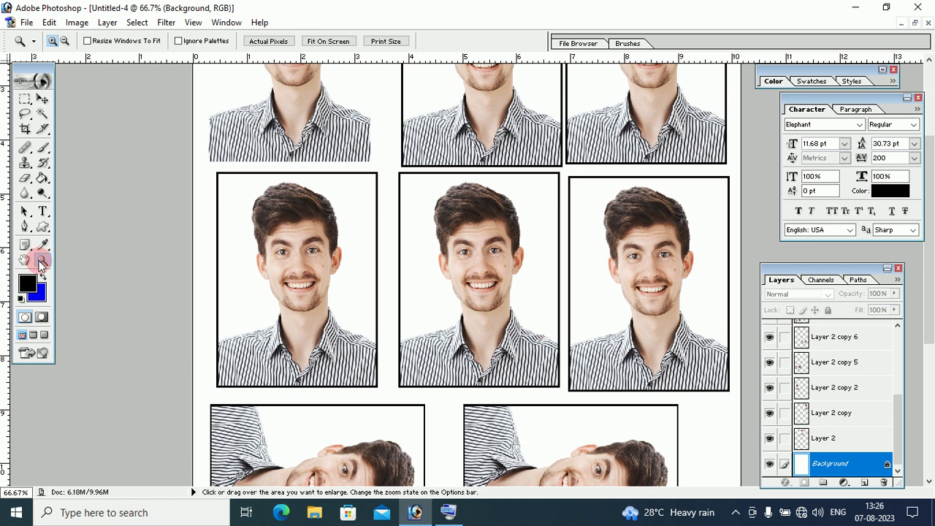
key(h)
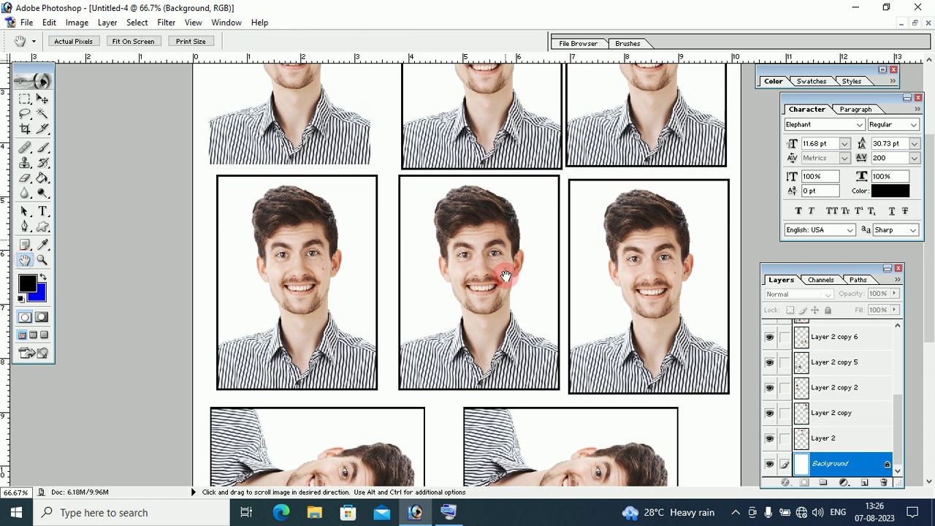
drag(506, 276, 509, 302)
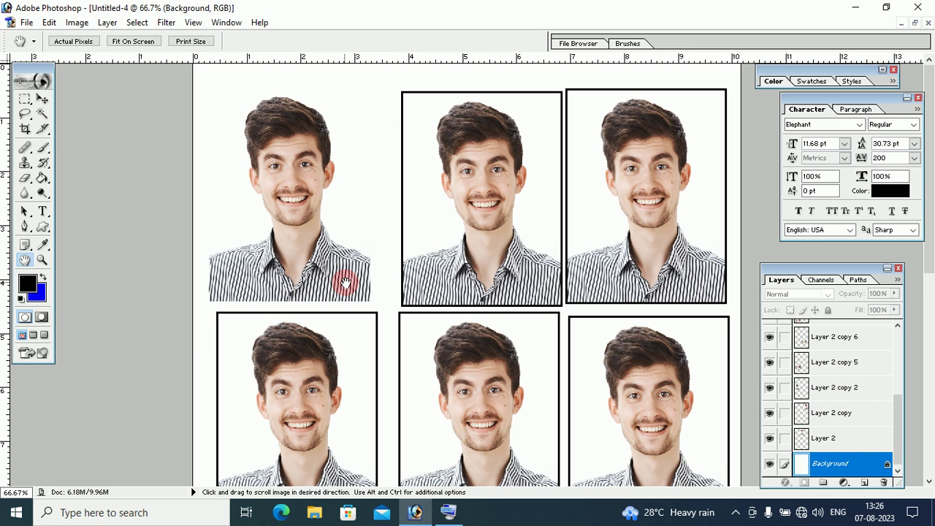
scroll(533, 271, down, 3)
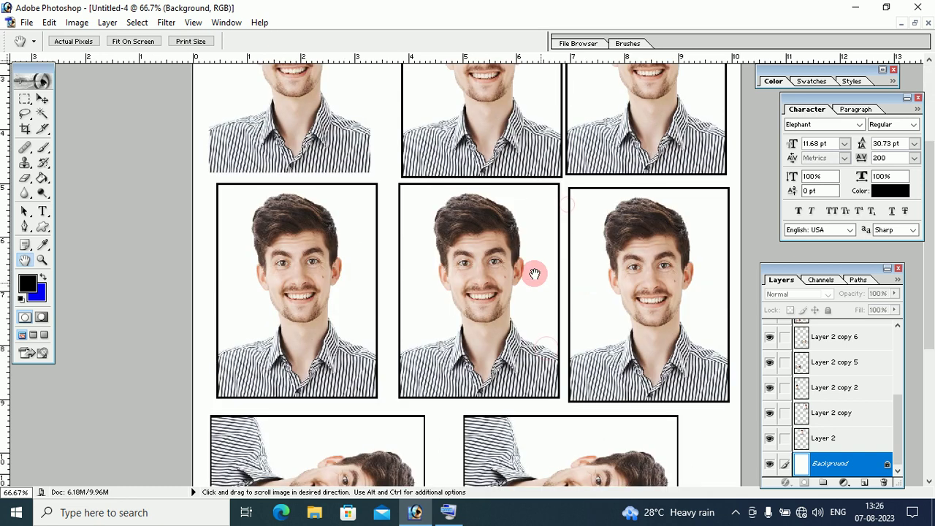
scroll(533, 367, down, 3)
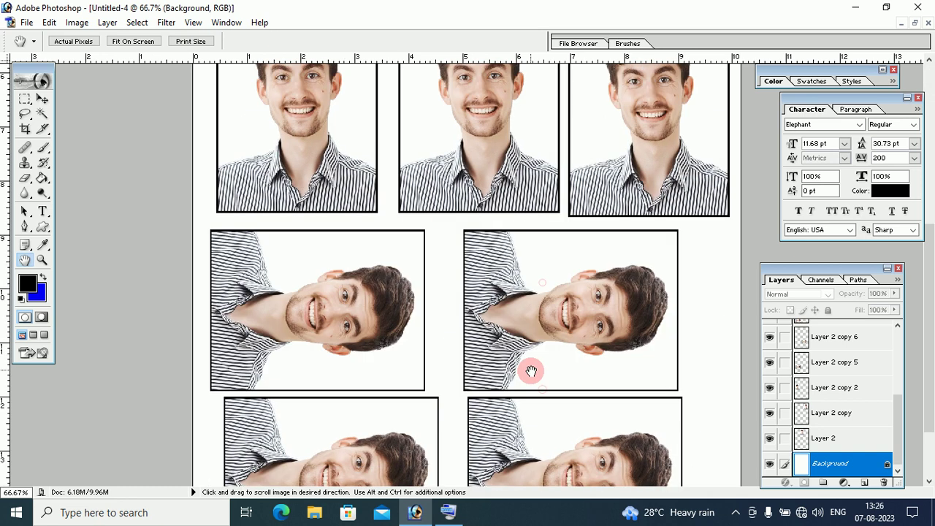
drag(531, 372, 526, 303)
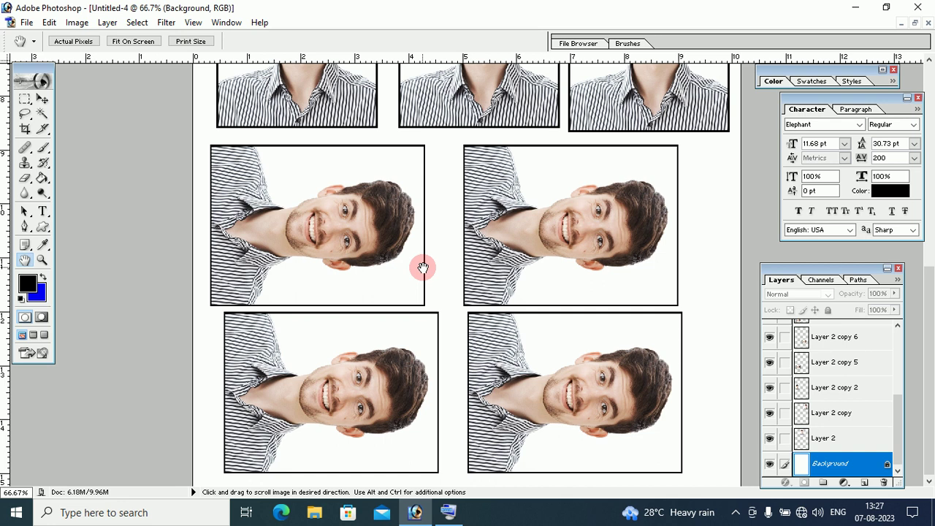
click(129, 41)
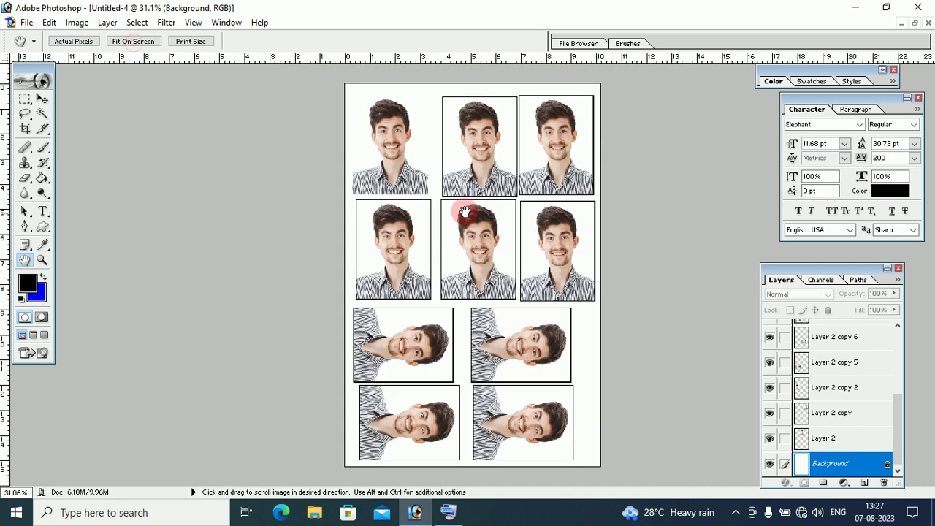